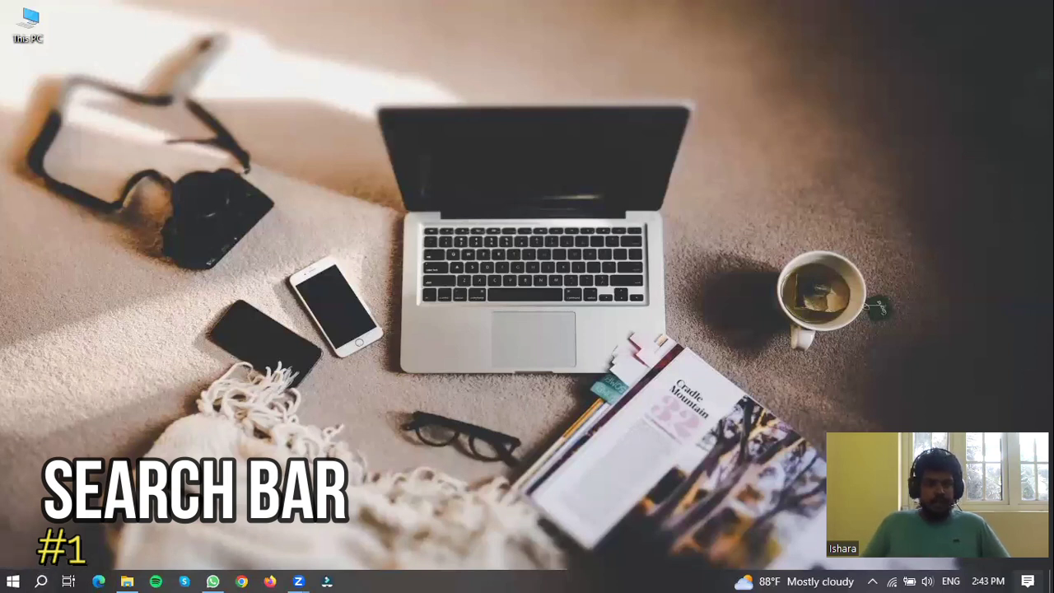
Open the Windows search bar, dismiss it, and open it once more.
click(42, 580)
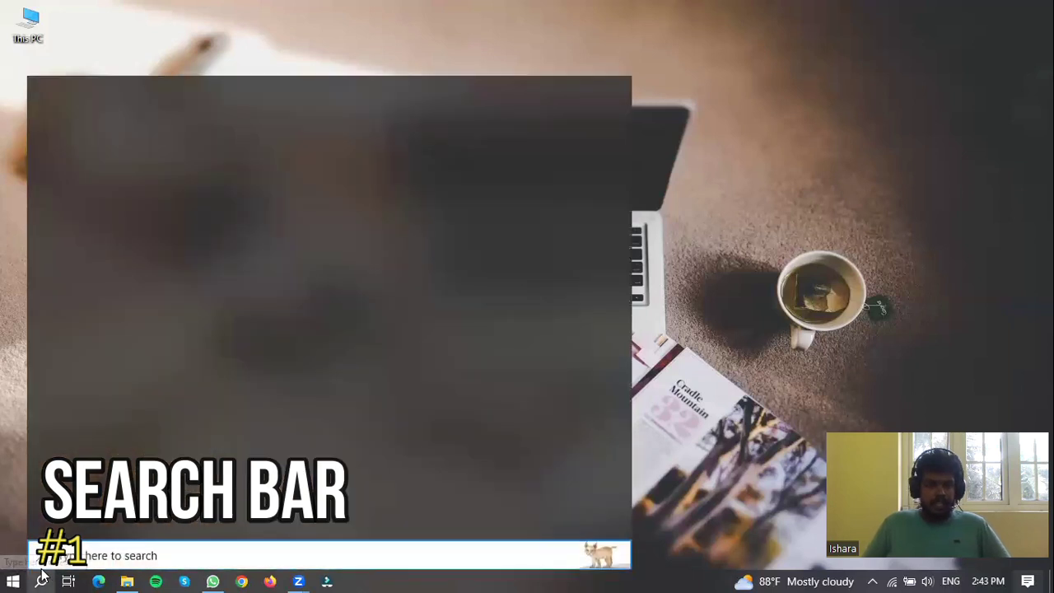
click(796, 307)
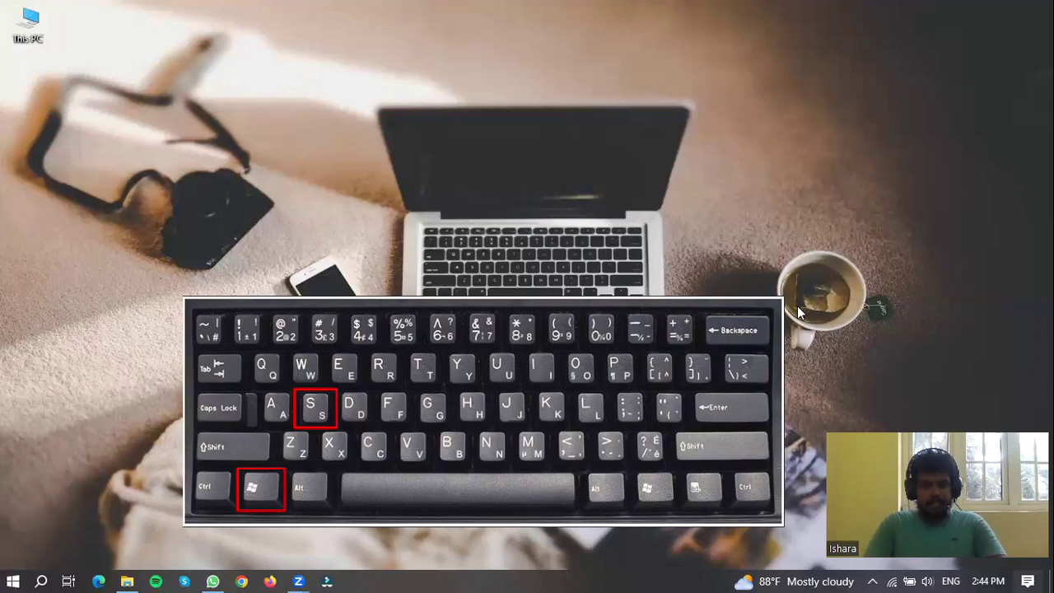
key(super+s)
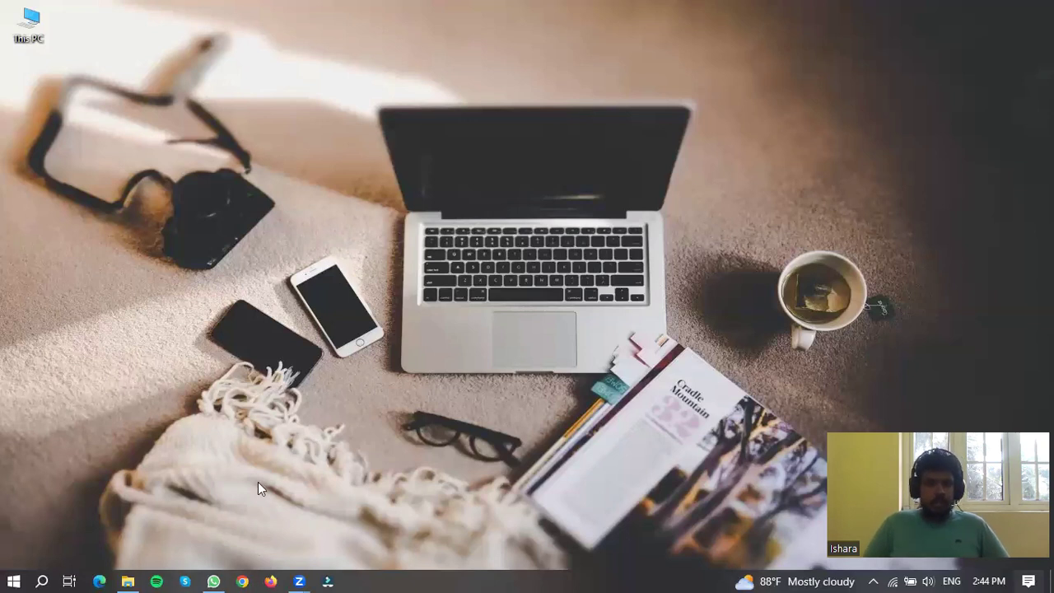
Open File Explorer and launch Google Chrome with the first listed profile.
click(128, 581)
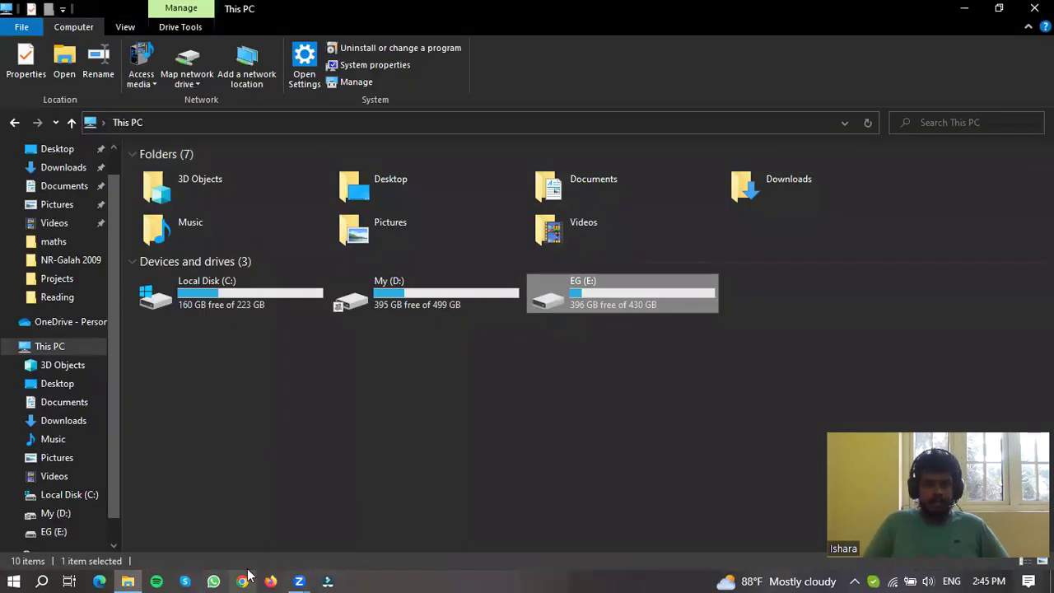
click(244, 580)
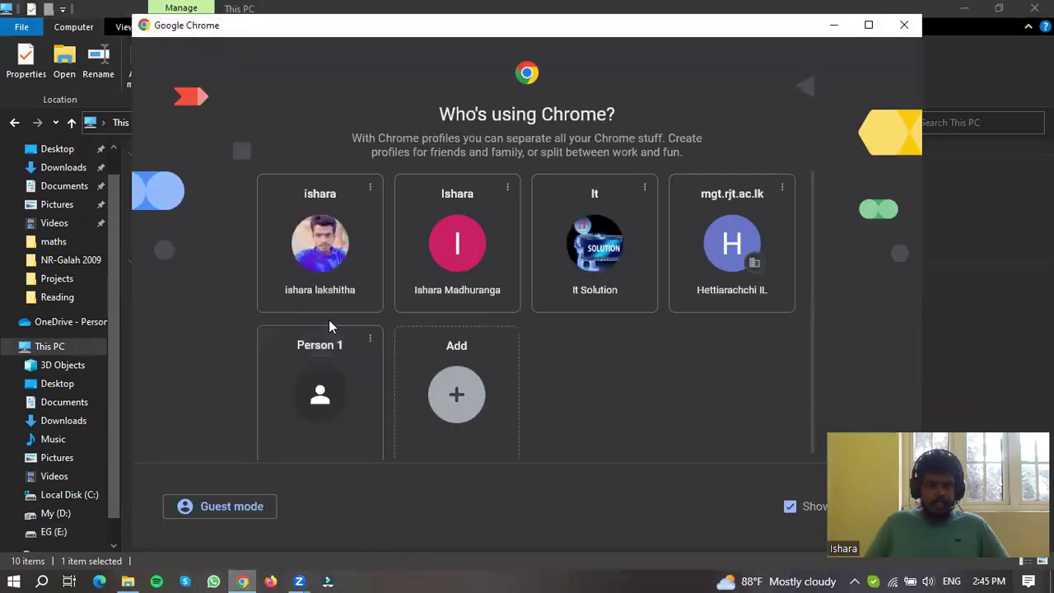
click(340, 251)
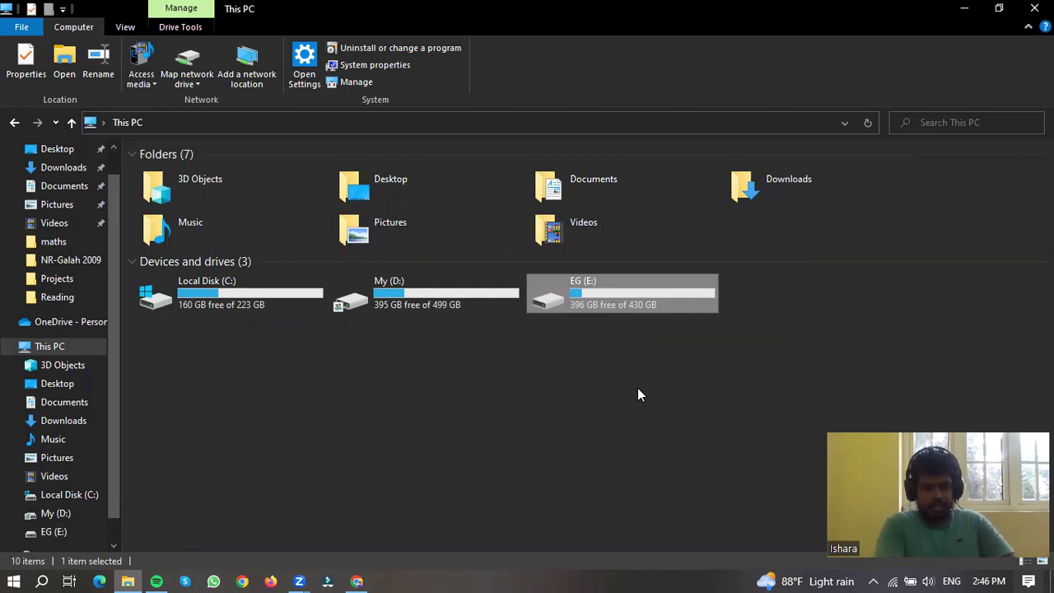
Show the desktop and restore the windows, and switch to Spotify as the third taskbar app and to the eighth app.
key(super+d)
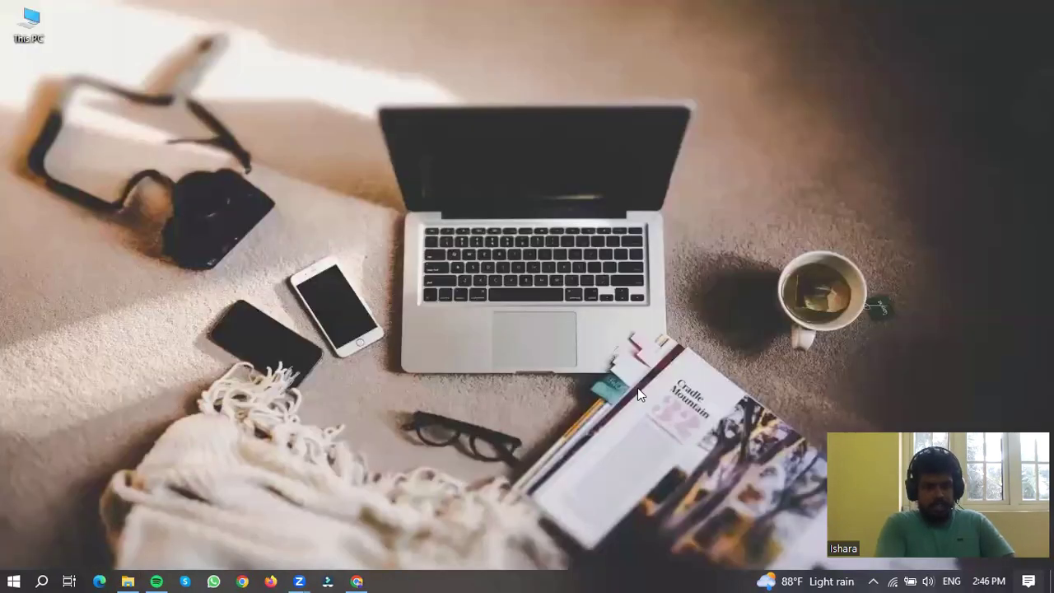
key(super+d)
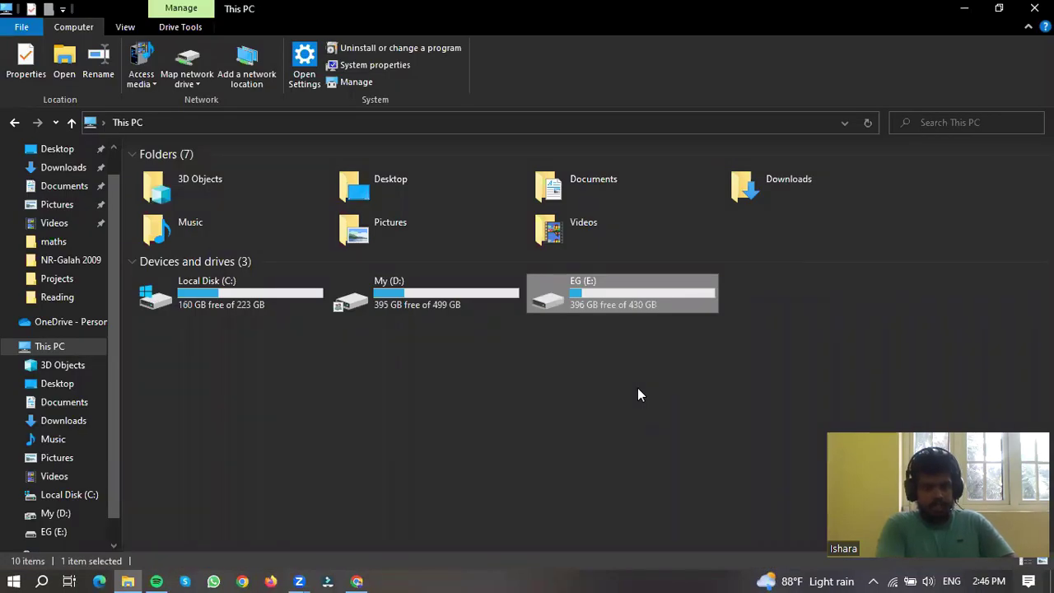
key(super+3)
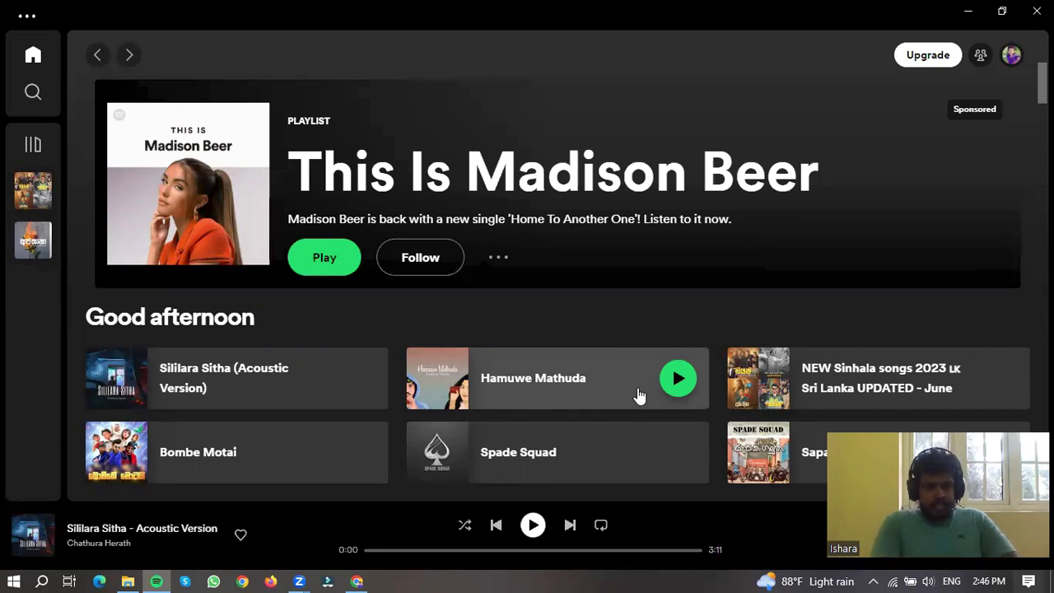
key(super+8)
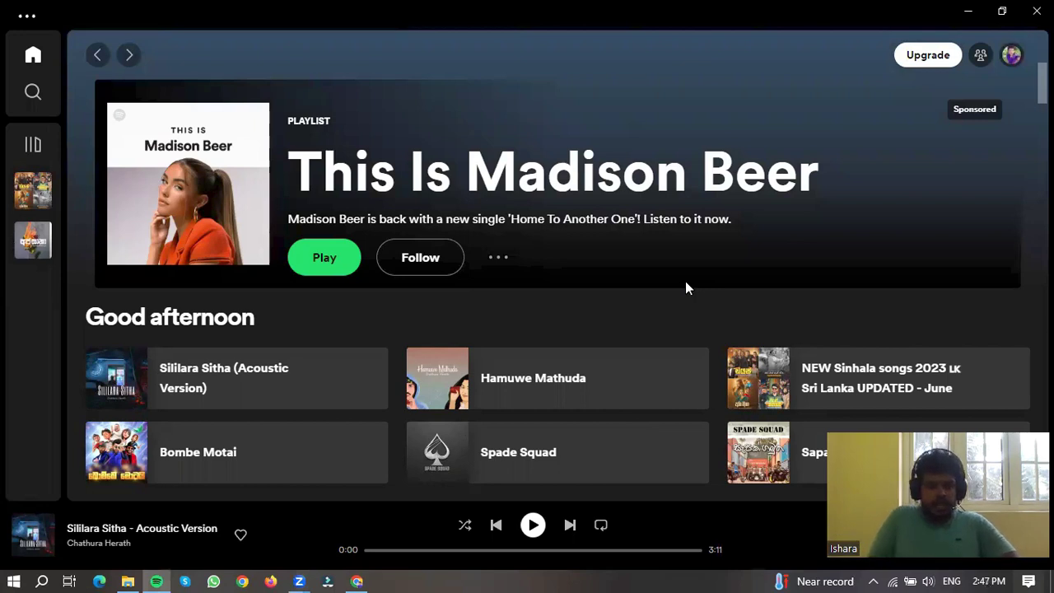
Reorder the taskbar so Zoom and the open Chrome window directly follow Spotify, and switch to another open window.
mouse_move(300, 573)
drag(301, 574, 185, 579)
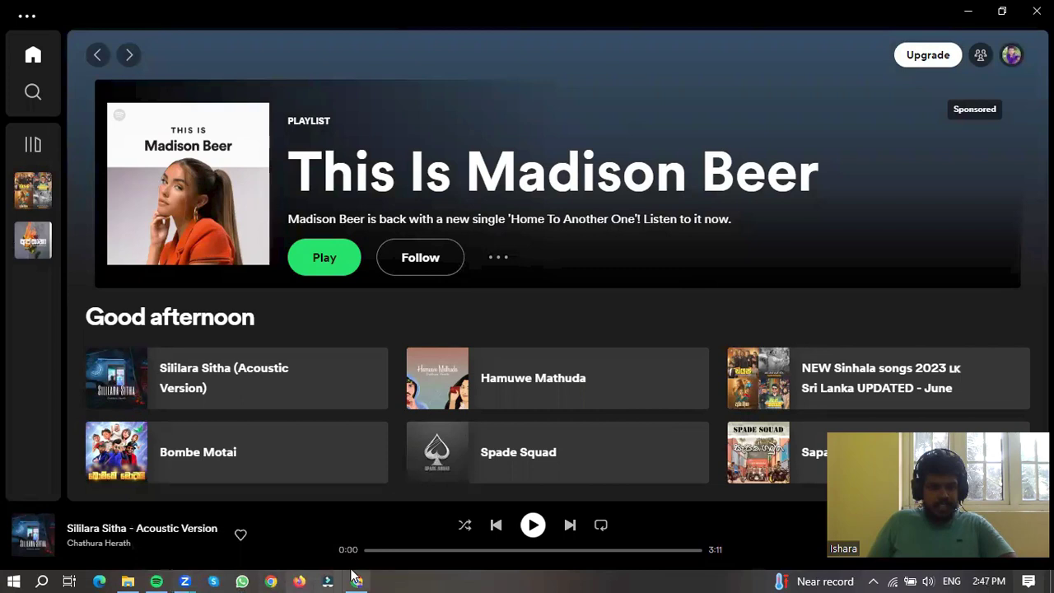
drag(357, 576, 212, 576)
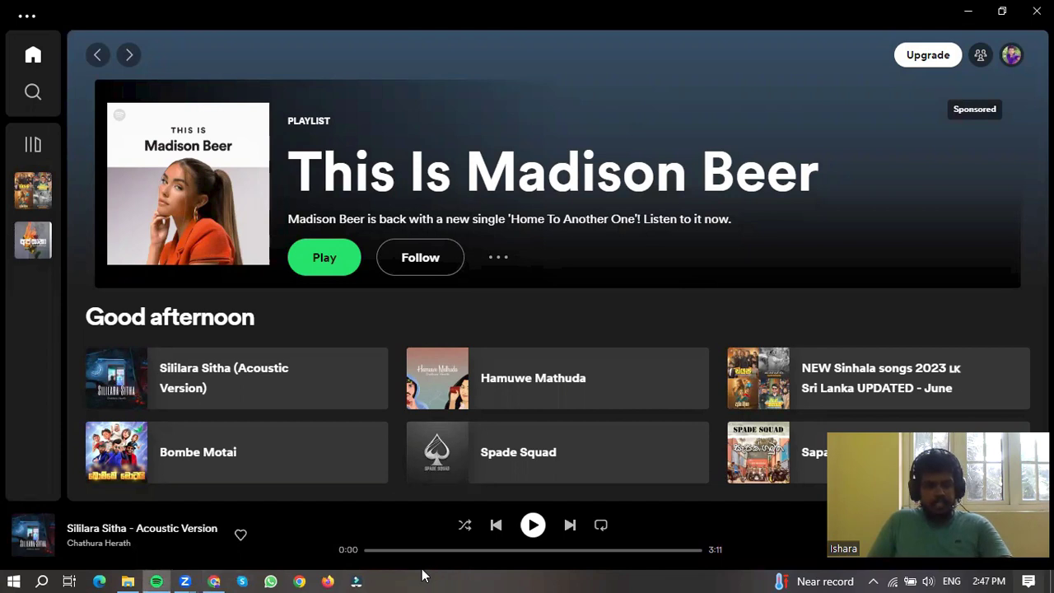
key(alt+Tab)
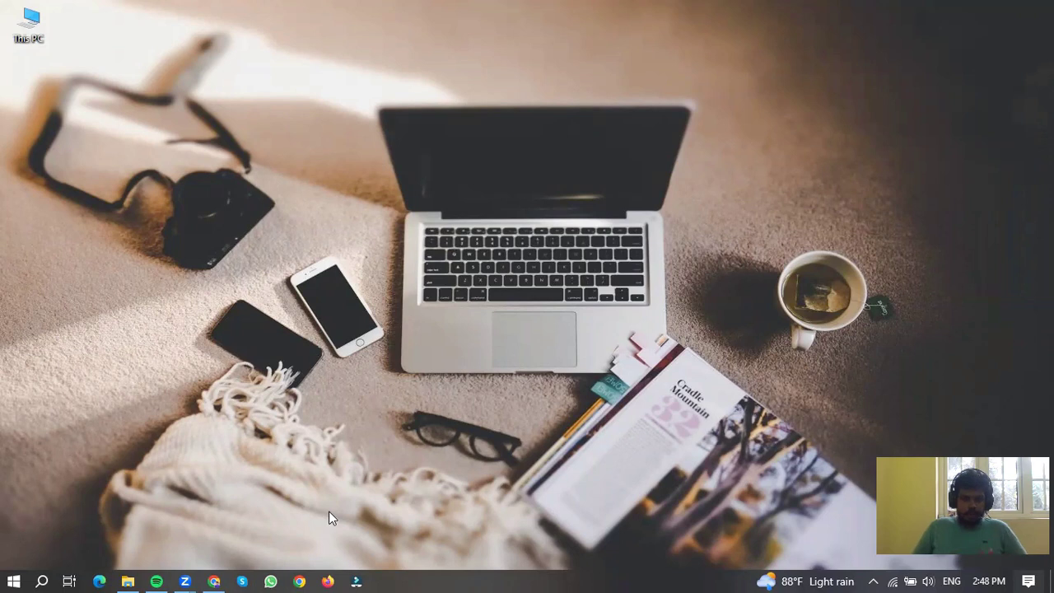
Open the Xbox Game Bar over the Chrome window and review the Audio widget's Mix output and per-app volume sliders.
click(206, 571)
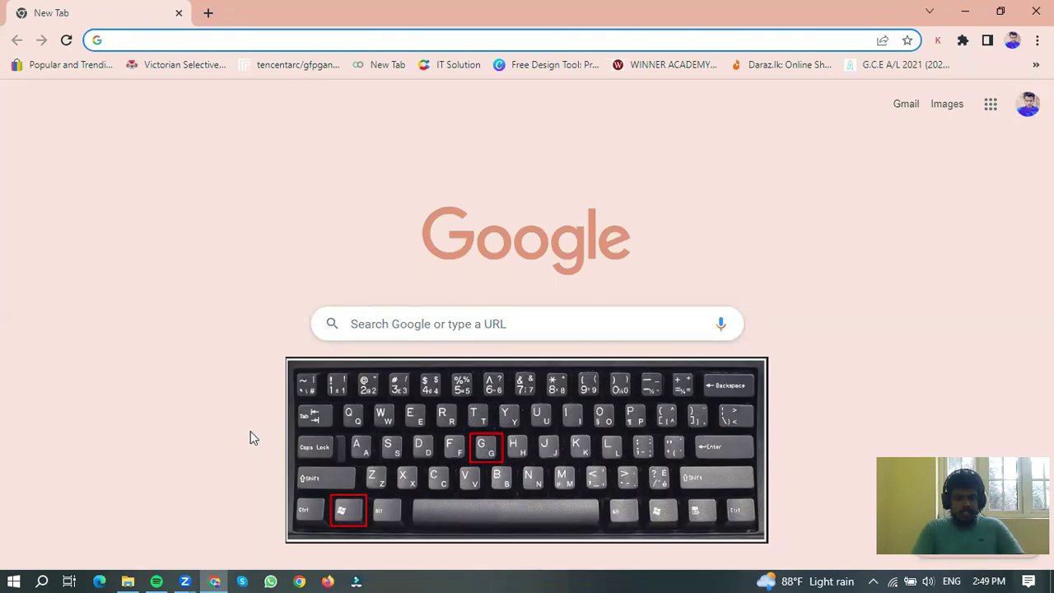
key(super+g)
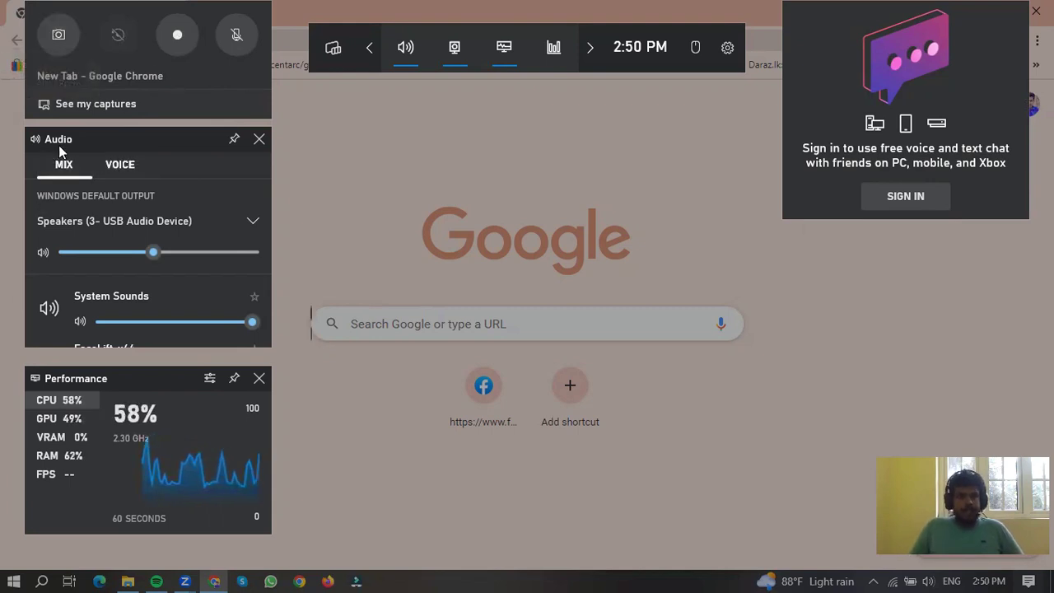
click(111, 168)
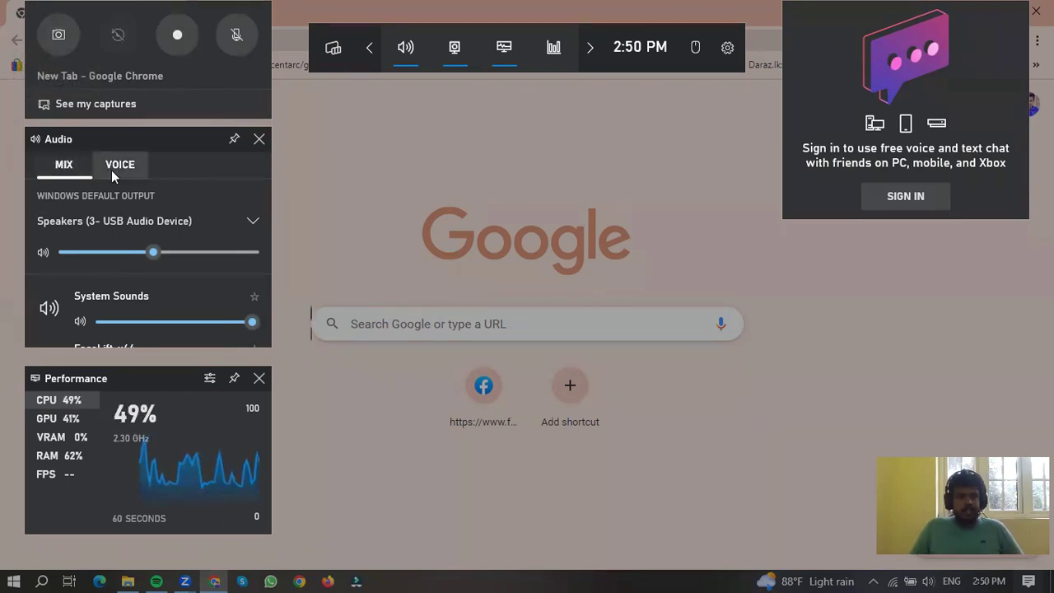
click(69, 164)
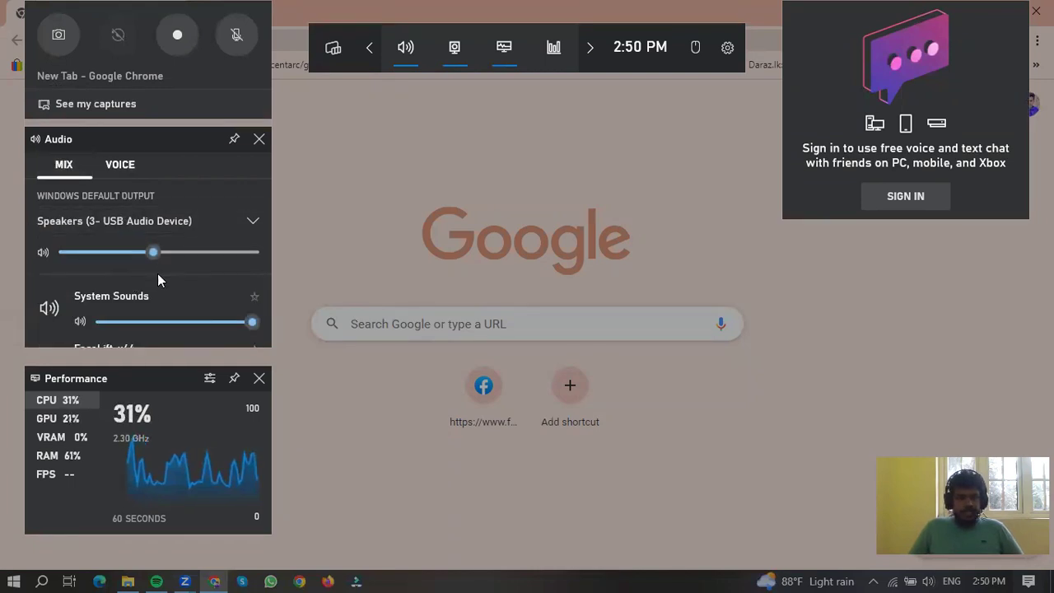
mouse_move(155, 253)
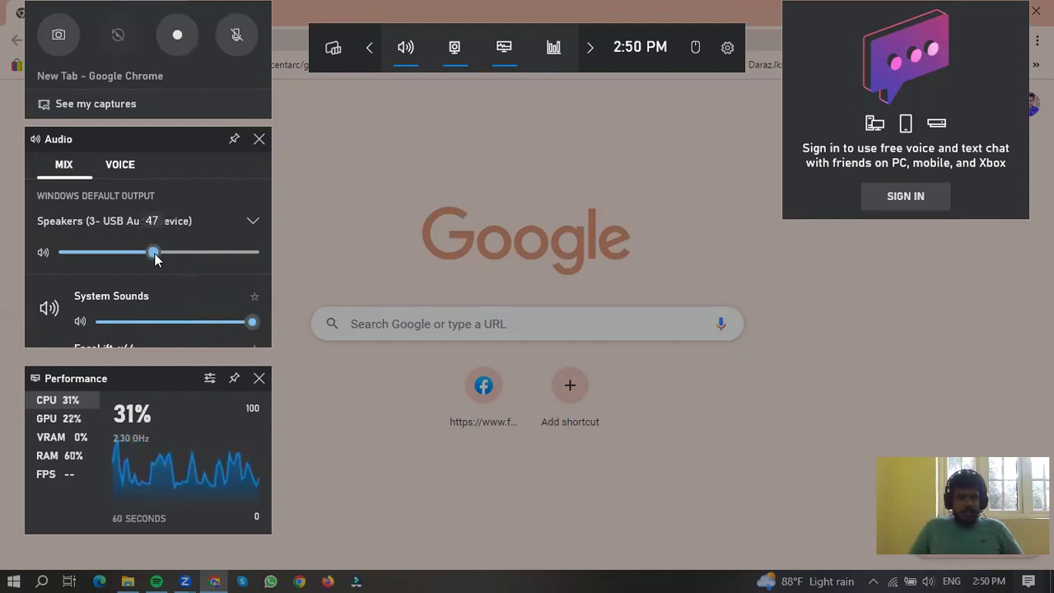
scroll(145, 309, down, 3)
scroll(146, 309, up, 1)
scroll(144, 307, up, 1)
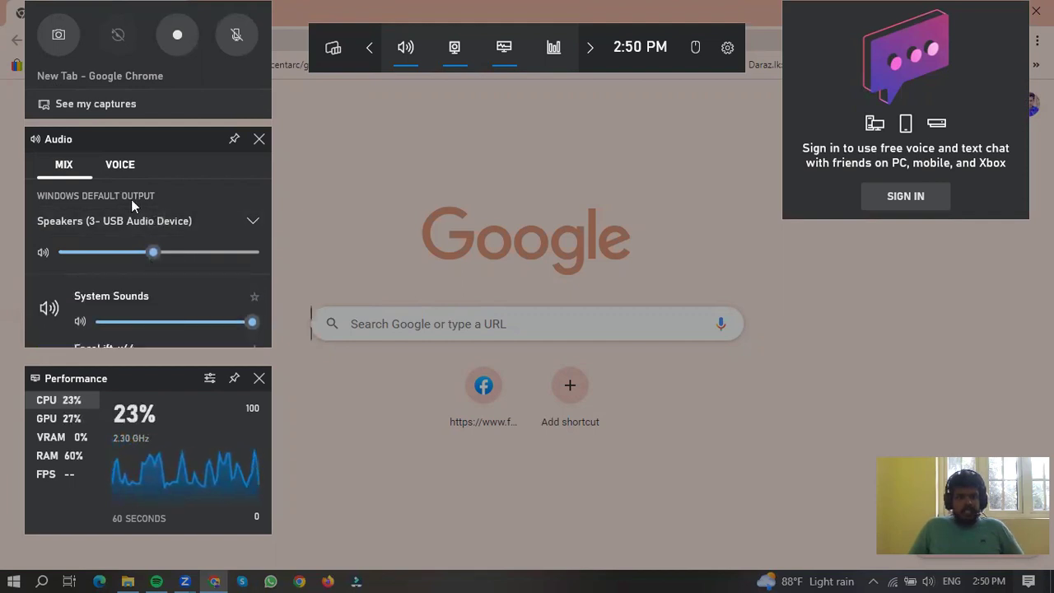
scroll(144, 316, down, 1)
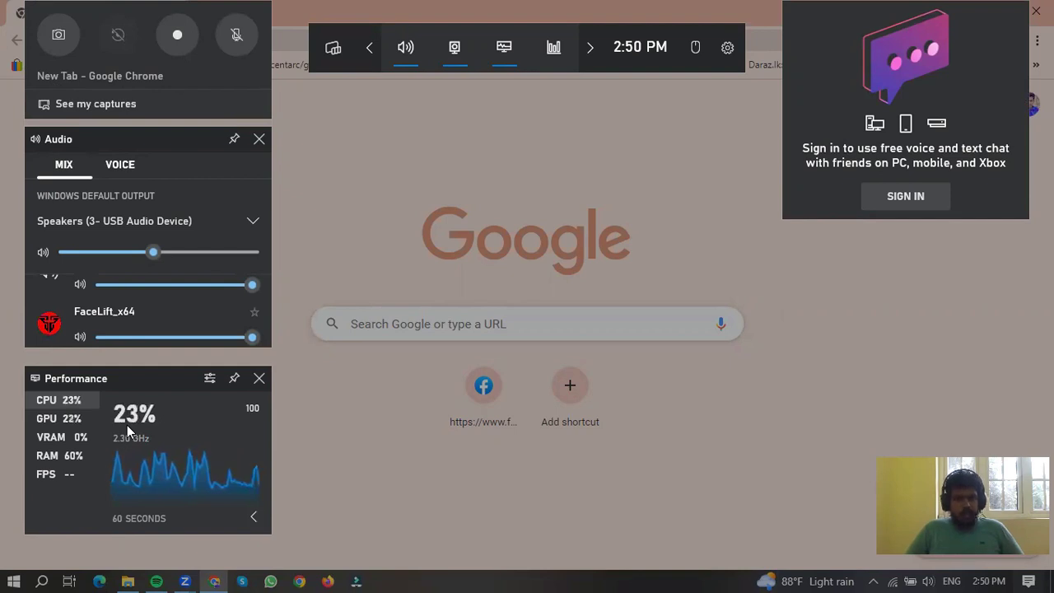
Examine the GPU, VRAM, FPS and RAM readings in the Performance widget, ending on RAM.
click(49, 418)
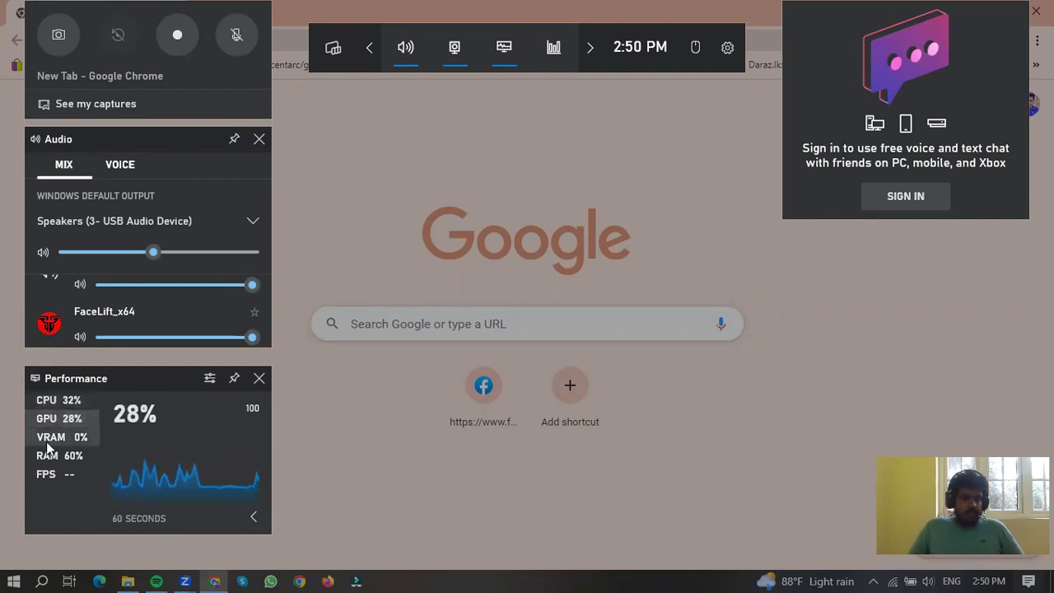
click(49, 436)
click(60, 455)
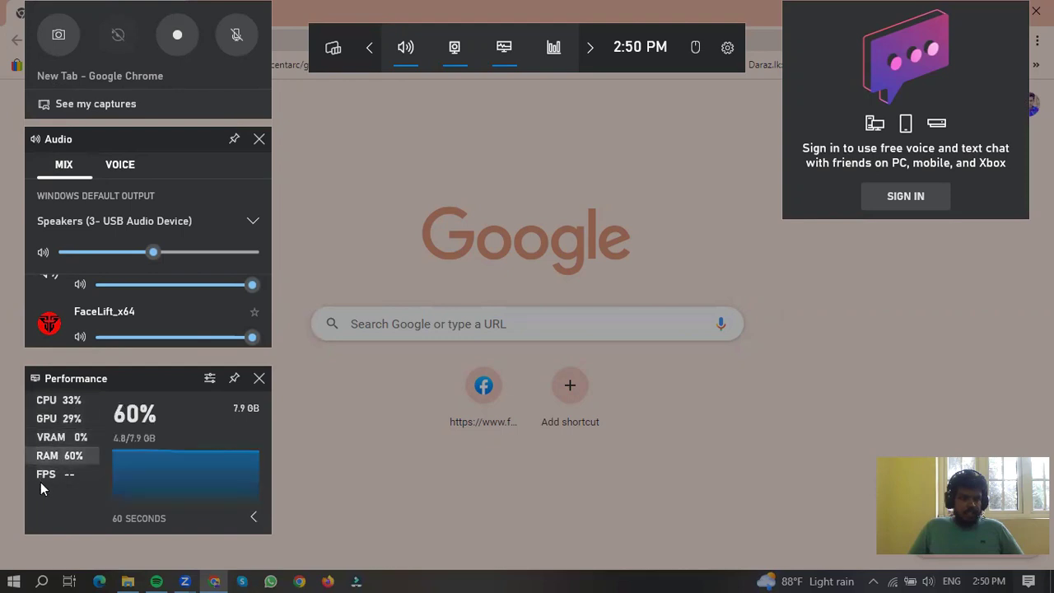
click(40, 473)
click(47, 456)
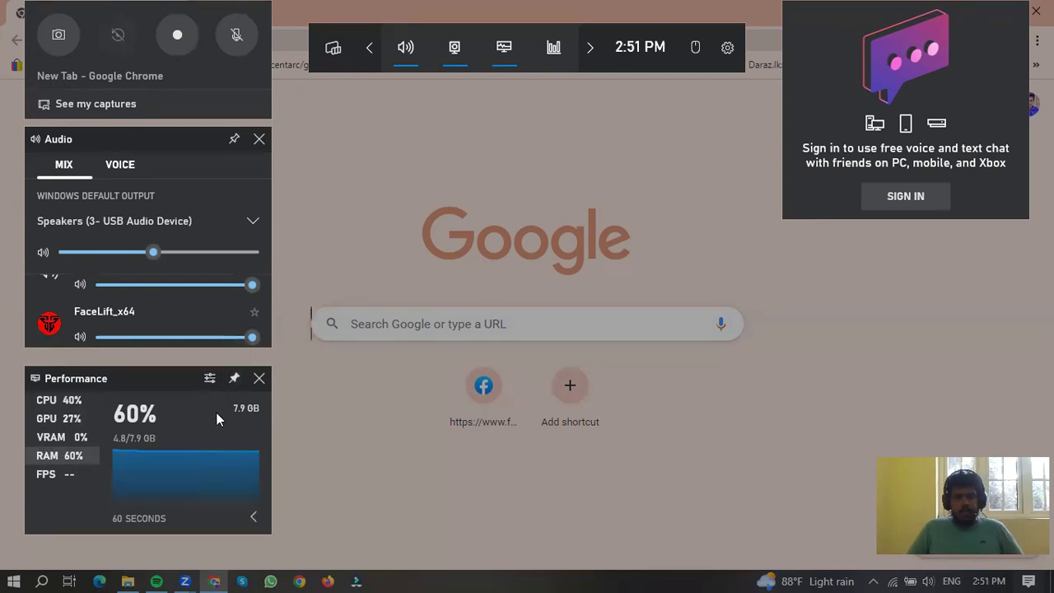
Return to Chrome with the Performance widget kept pinned on screen and show its CPU graph.
click(515, 237)
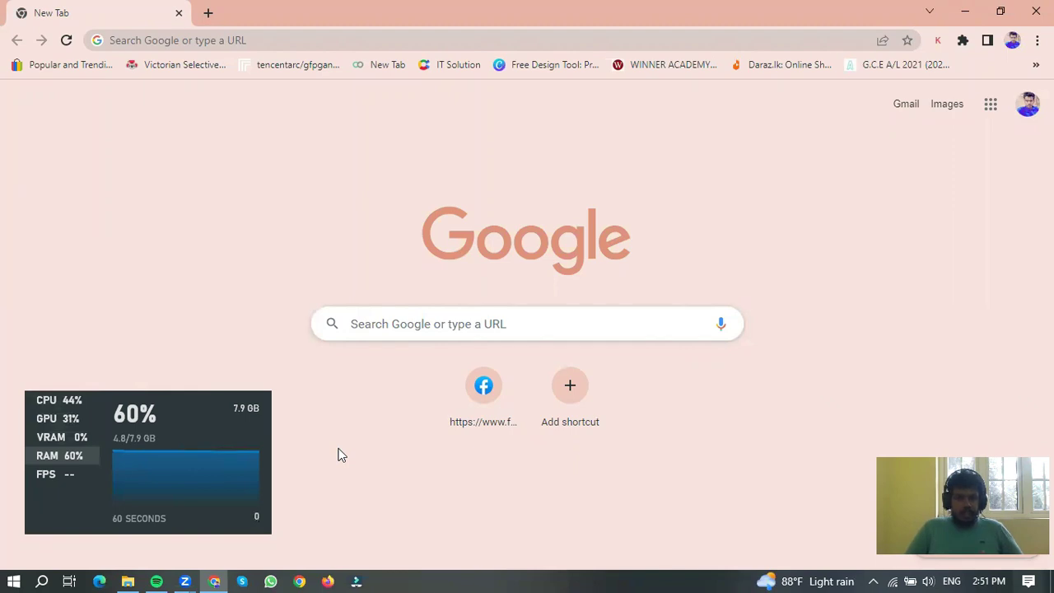
click(89, 400)
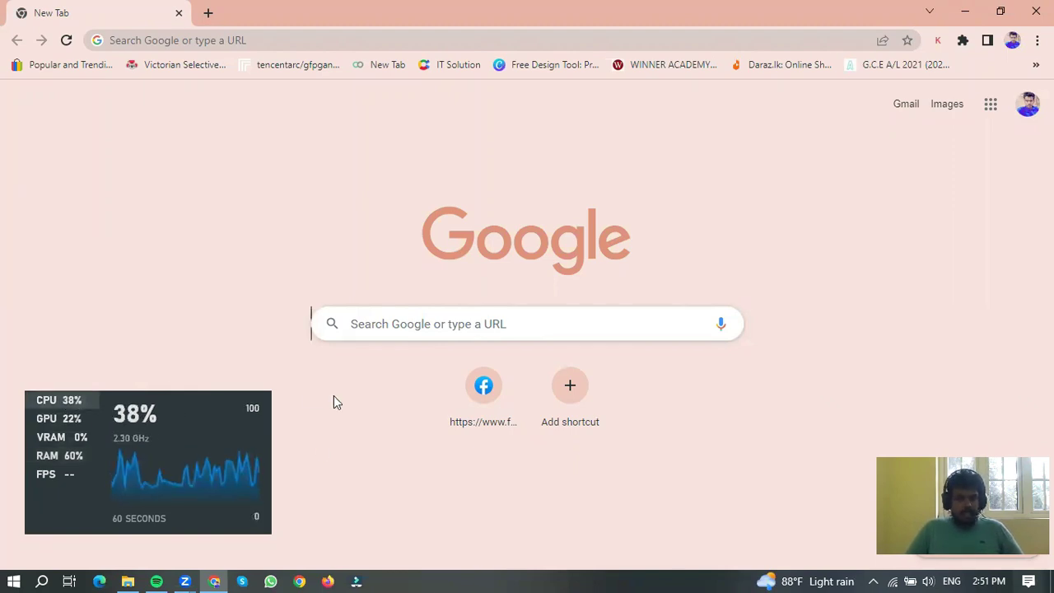
Add the Resources widget to the reopened Xbox Game Bar and unpin the Performance widget.
key(super+g)
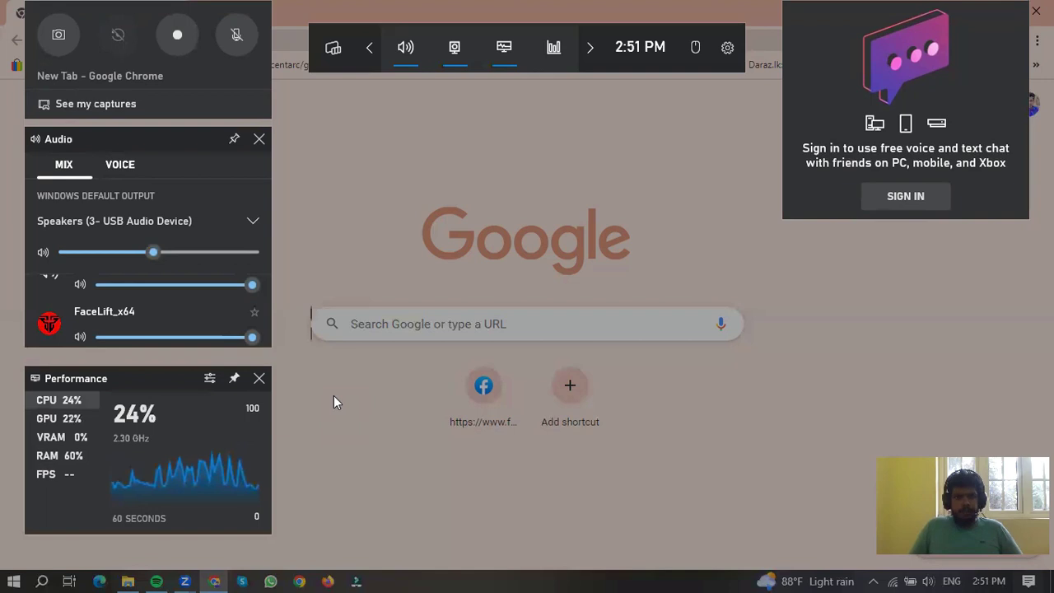
click(553, 49)
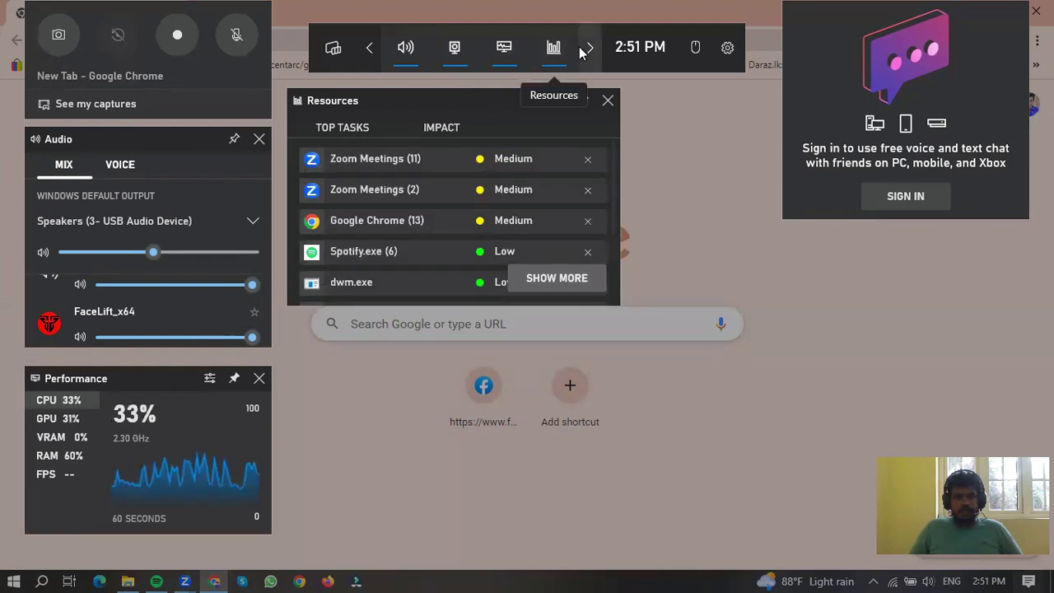
click(233, 380)
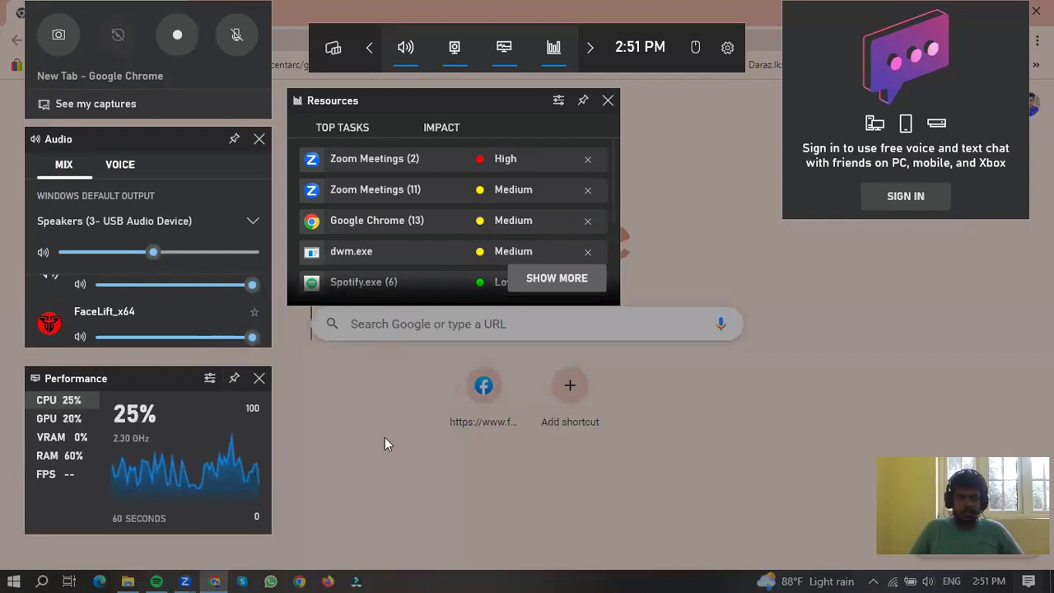
Record a short screen capture of the Chrome window with Game Bar and stop the recording.
click(179, 35)
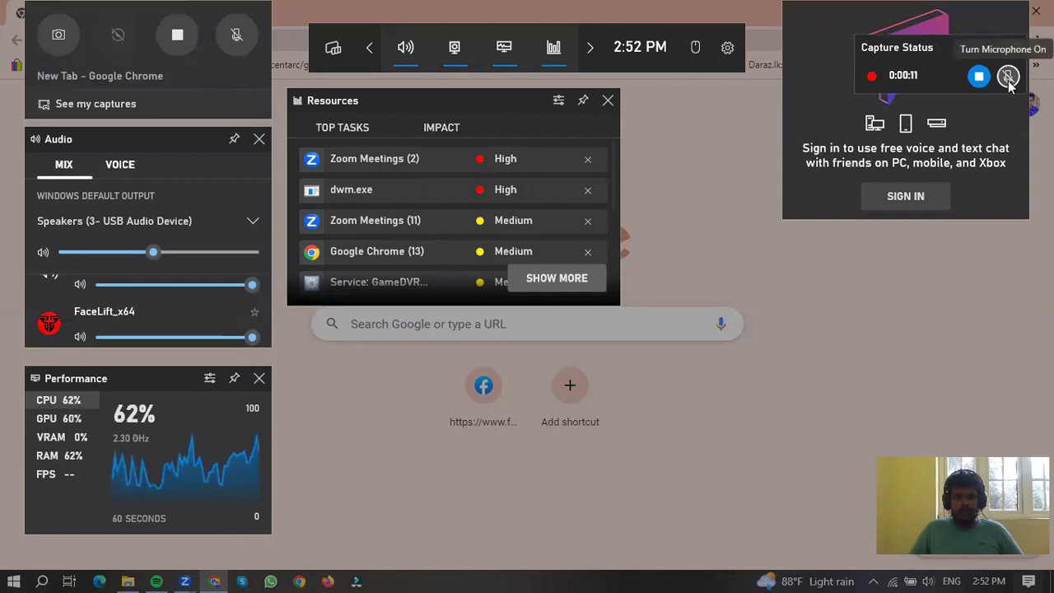
click(978, 76)
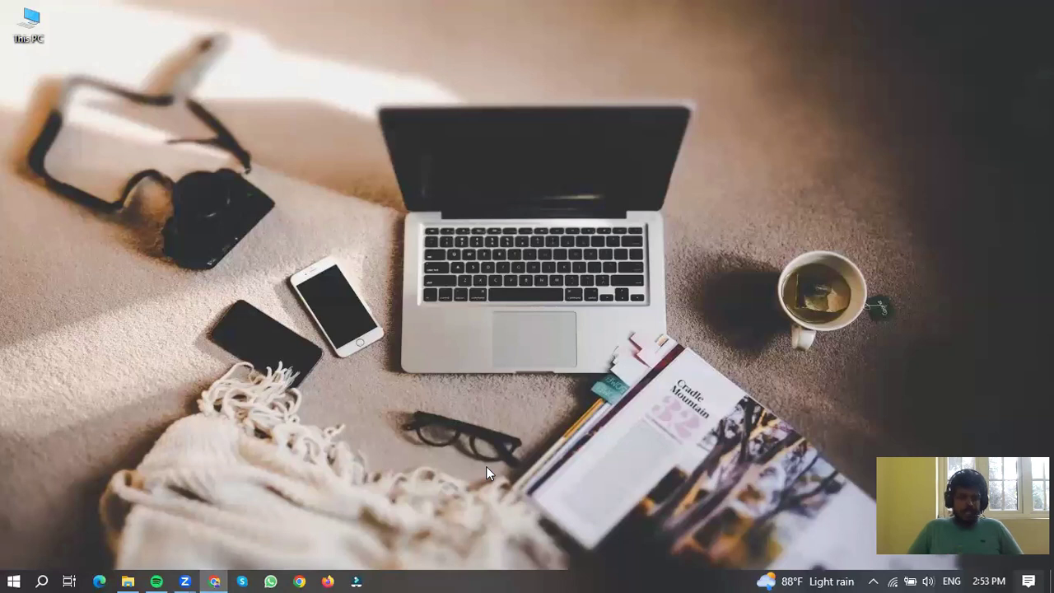
Search Google in Chrome for "lightshot free download" and open the Lightshot download page on app.prntscr.com.
click(299, 581)
click(294, 289)
click(136, 40)
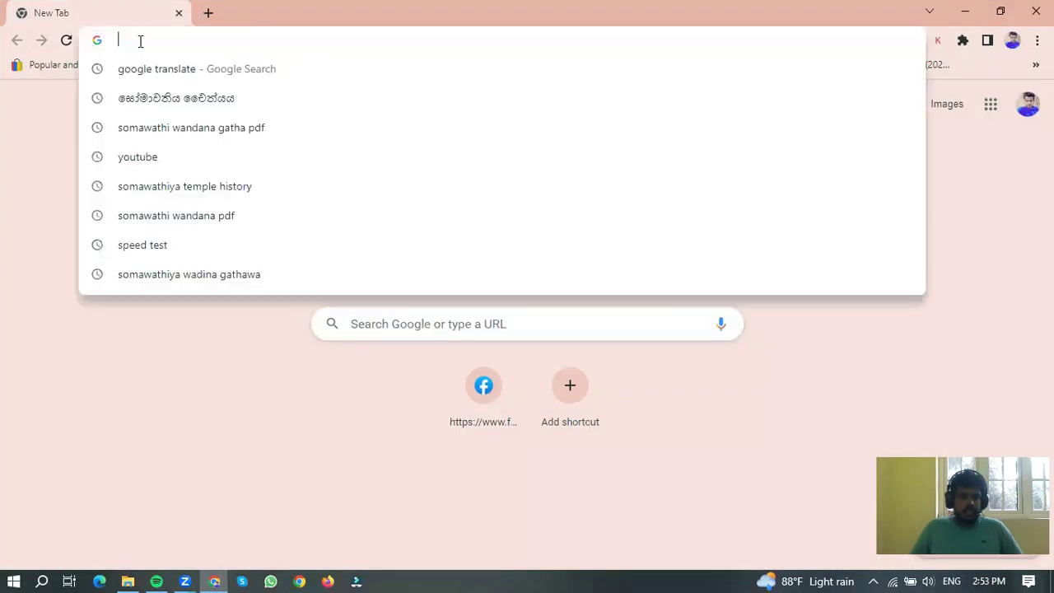
text(li)
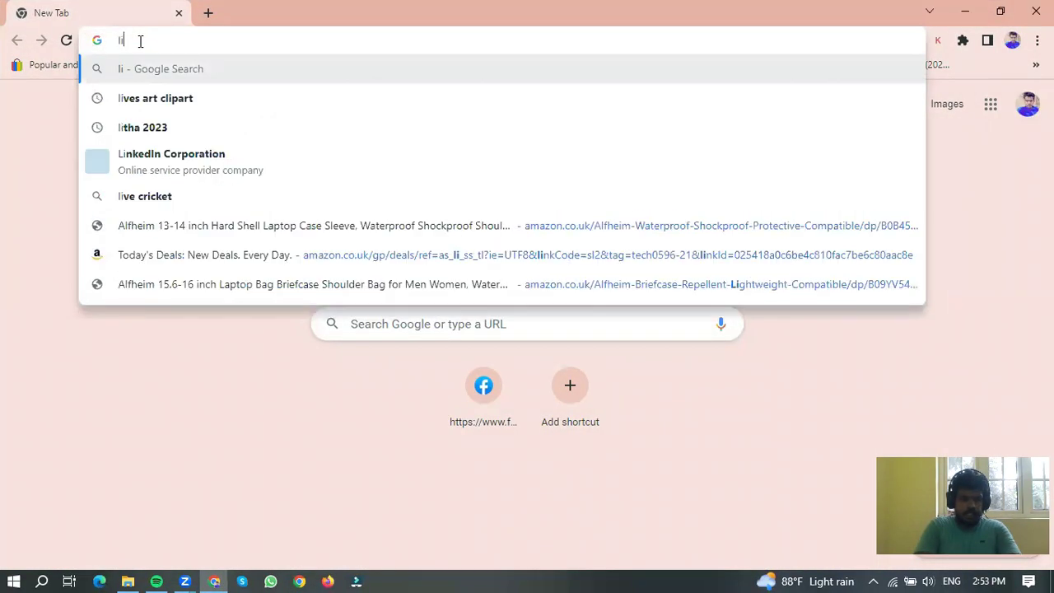
text(ghtshot)
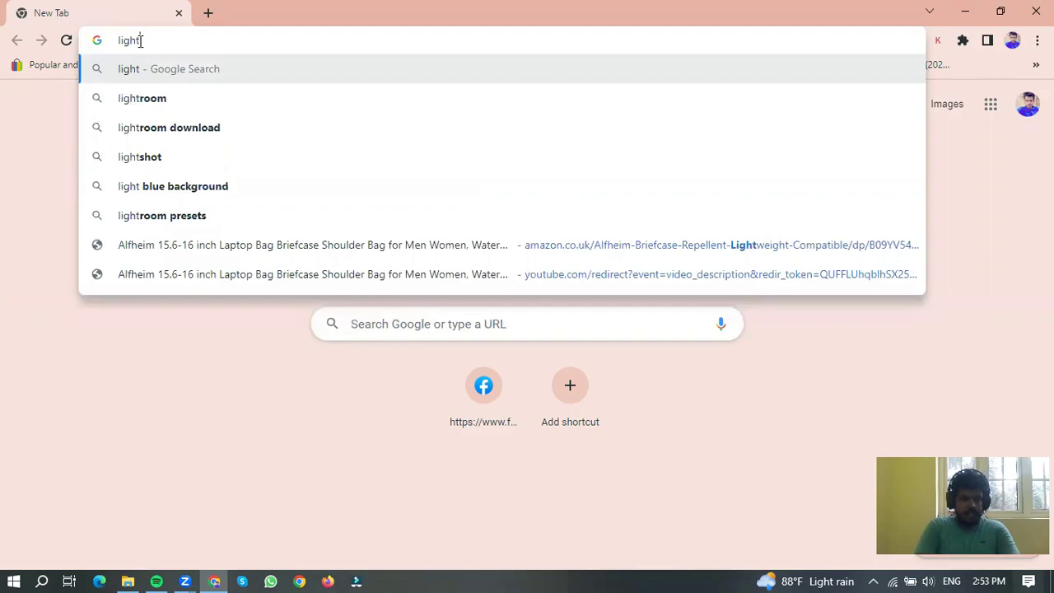
key(Down)
key(Return)
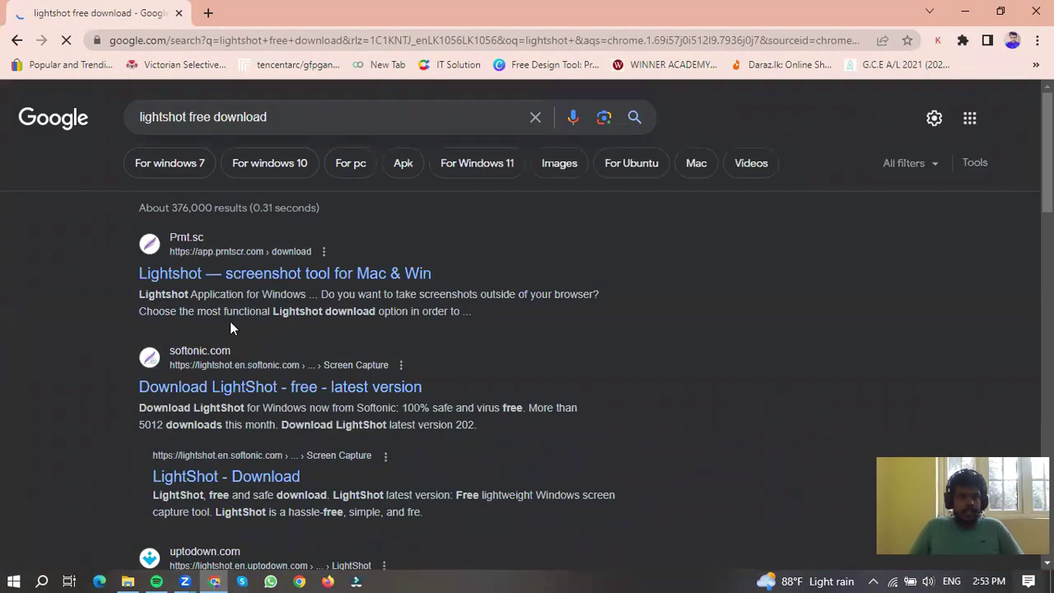
click(251, 280)
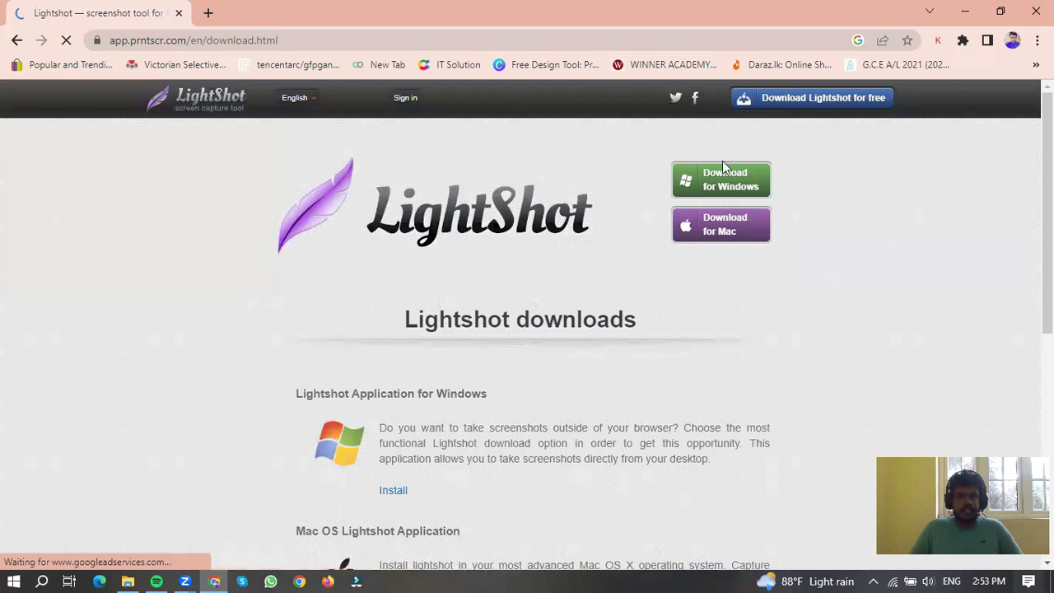
Download Lightshot for Windows and launch the setup-lightshot.exe installer.
click(735, 184)
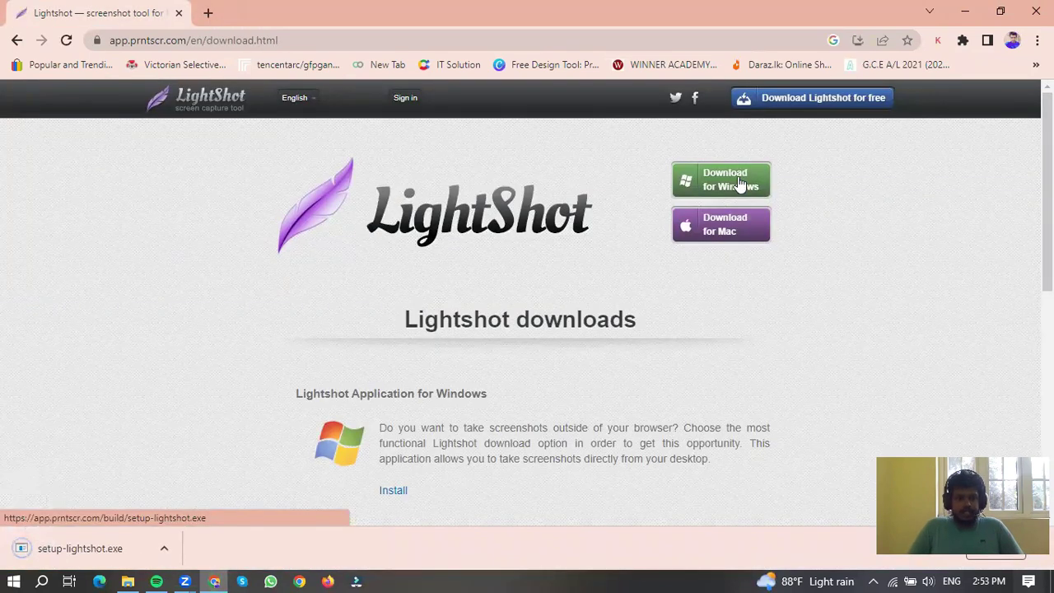
click(76, 550)
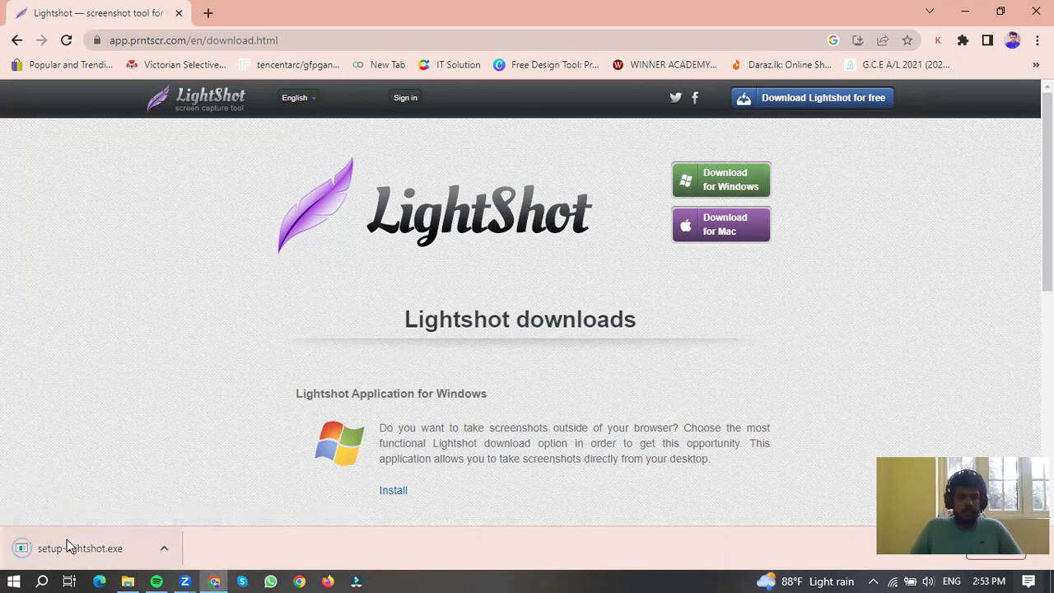
click(555, 324)
Complete the Lightshot setup wizard and close the thank-you page it opens in the browser.
click(440, 369)
click(608, 418)
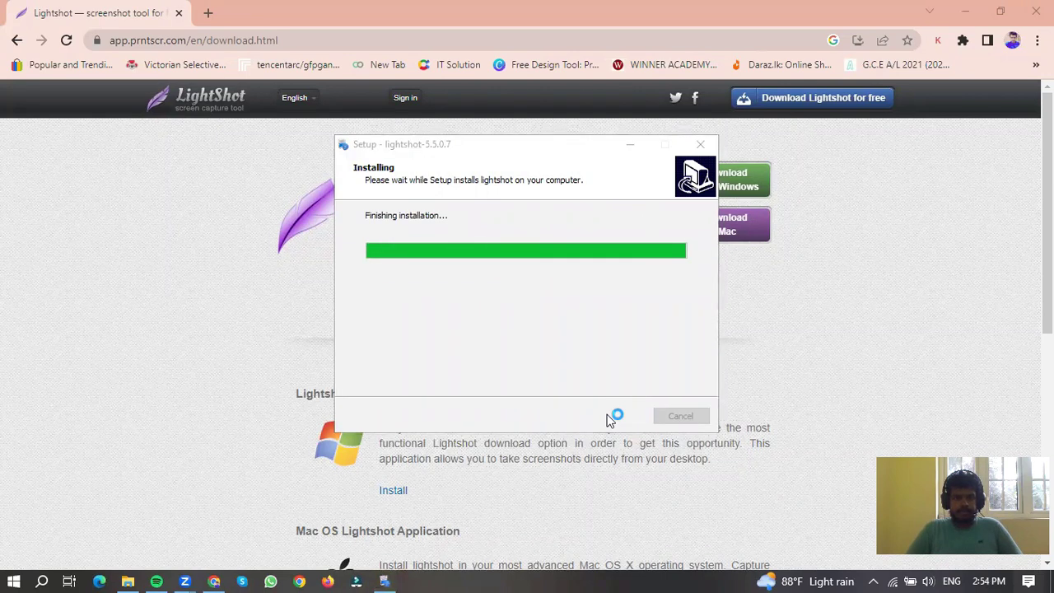
click(610, 418)
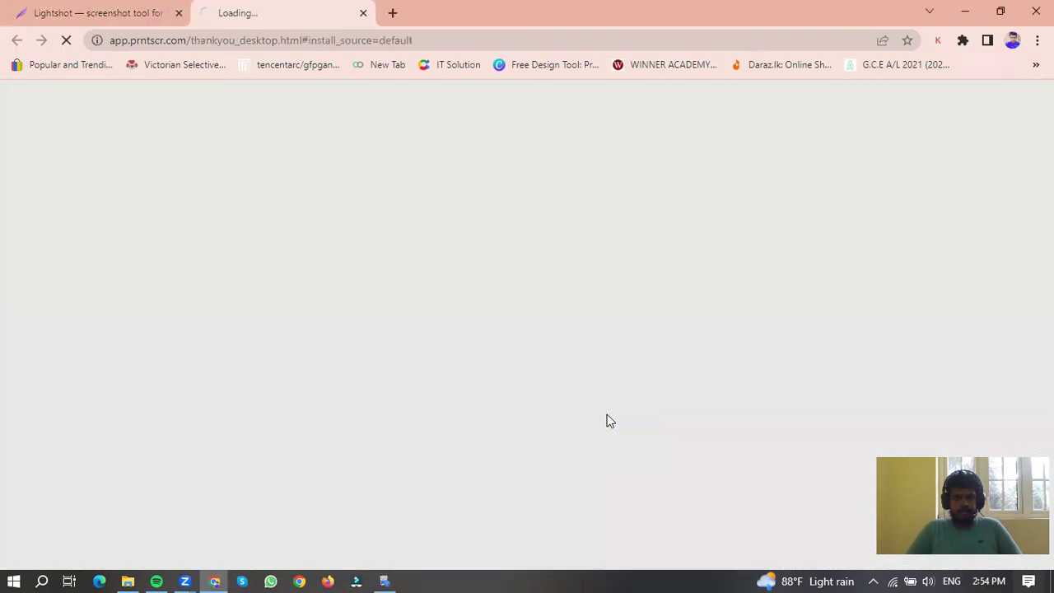
click(363, 12)
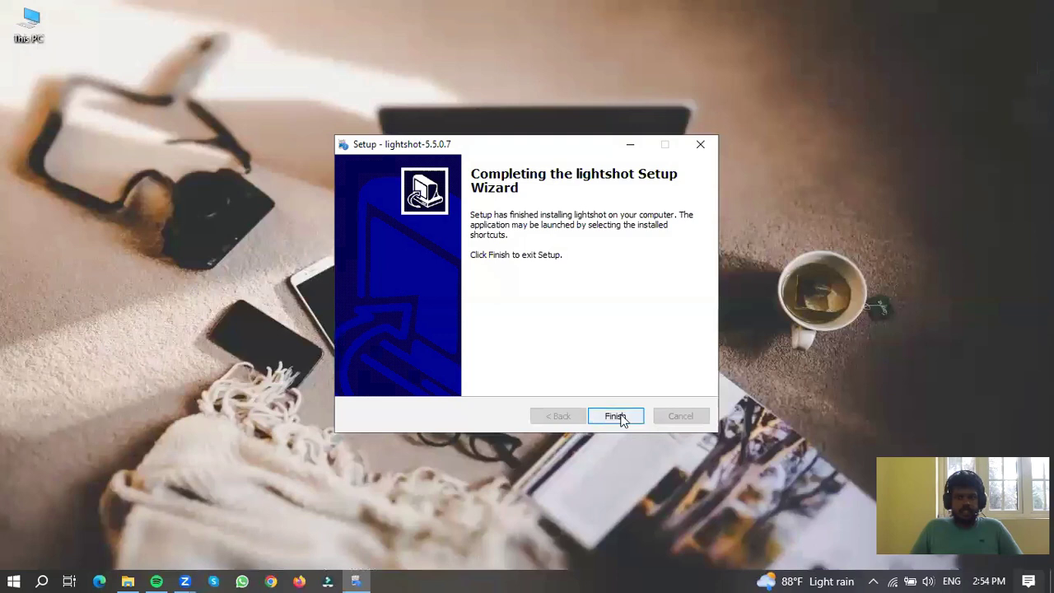
click(610, 419)
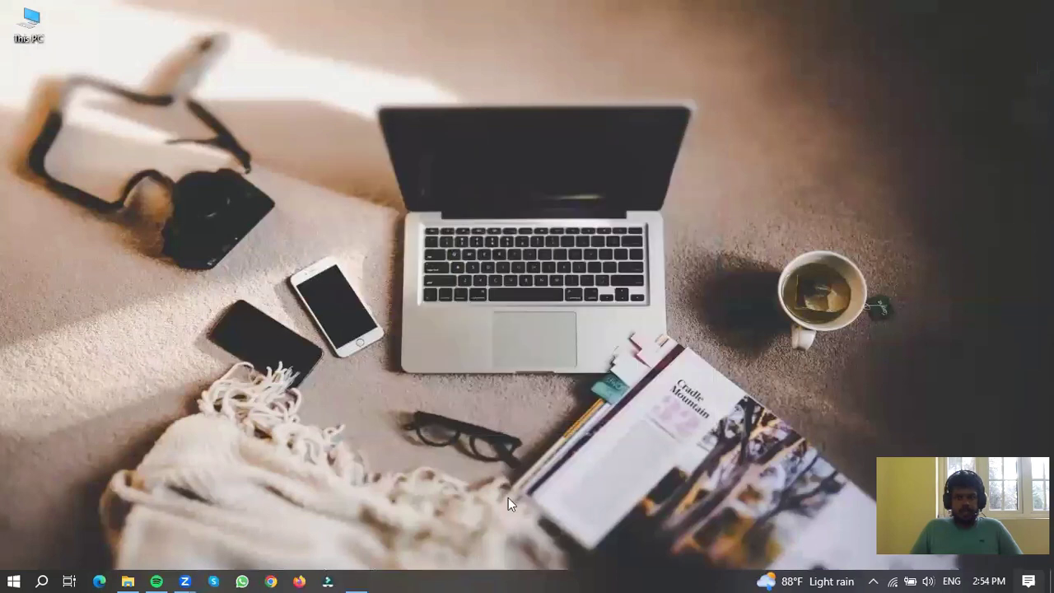
Open This PC in File Explorer and start a Lightshot capture of about 905x254 pixels around its folders and drives.
click(874, 578)
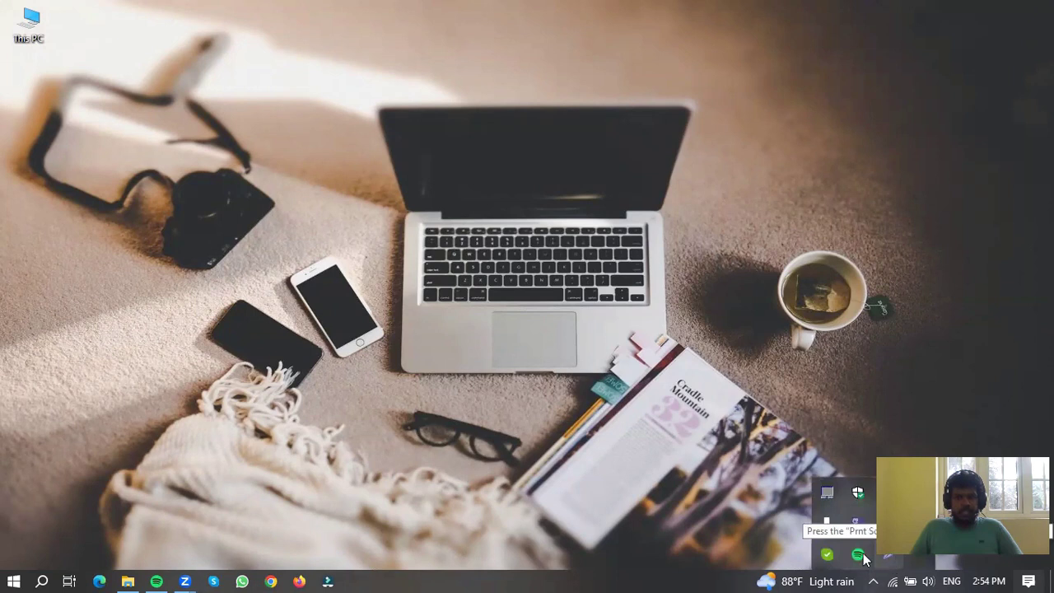
click(128, 580)
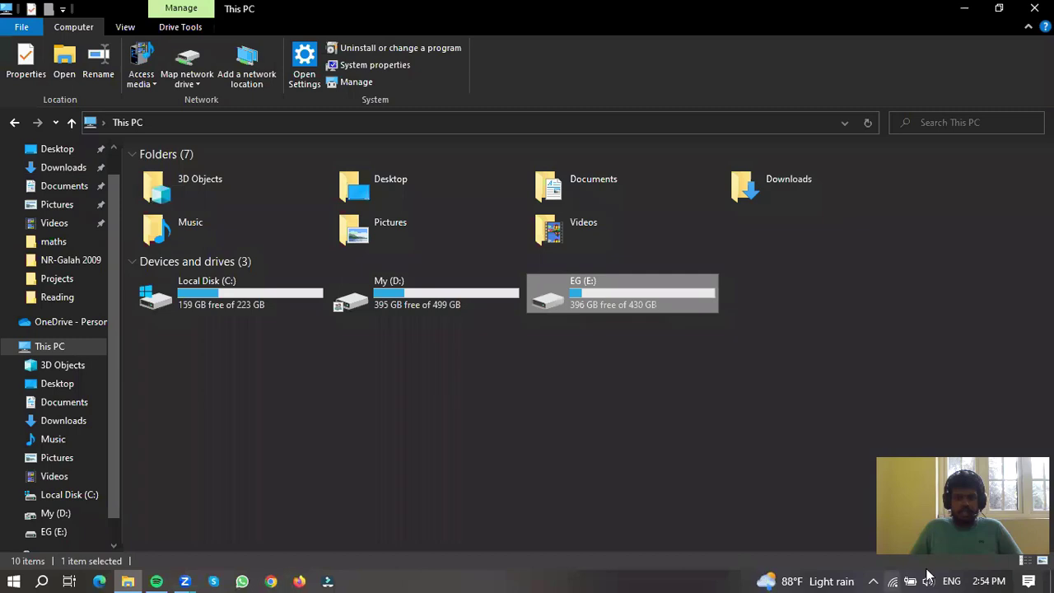
click(874, 577)
click(889, 561)
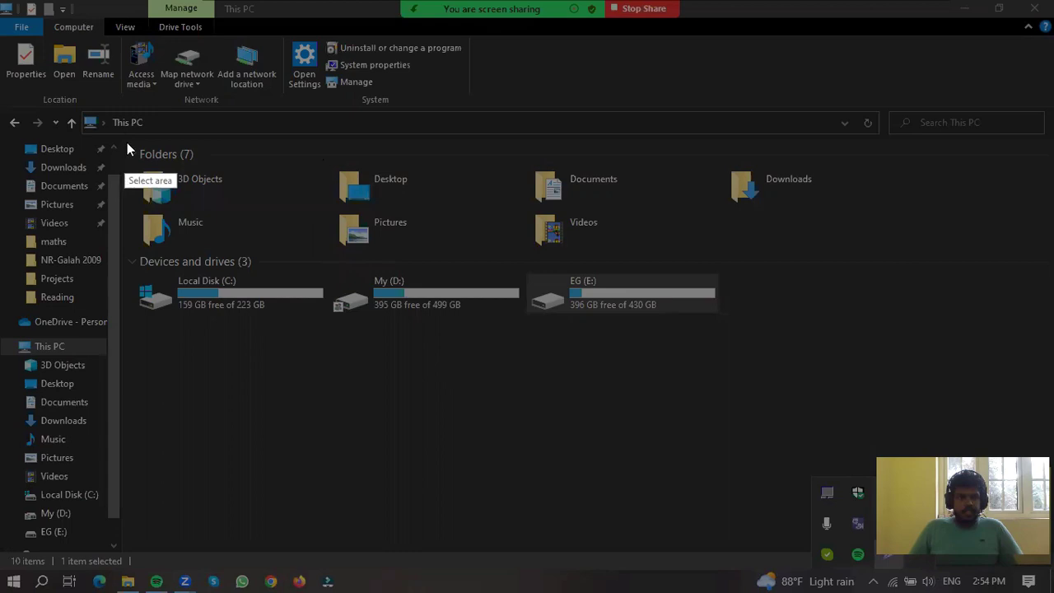
drag(126, 142, 822, 337)
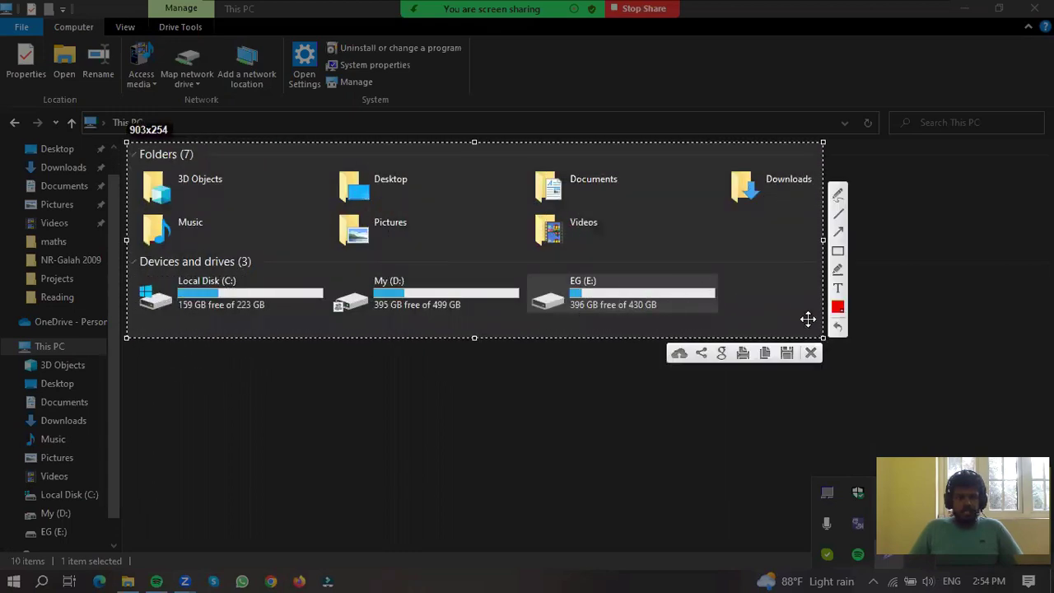
mouse_move(820, 239)
mouse_down()
mouse_move(703, 238)
mouse_move(824, 239)
mouse_up()
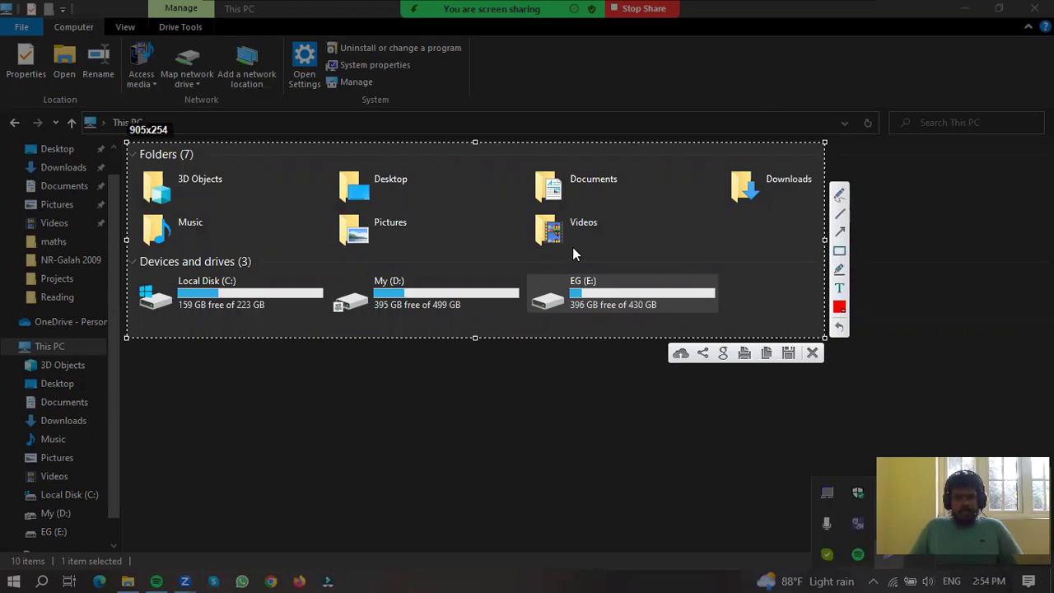
Annotate the capture with the red text "It Solution" beside the Videos folder and a red rectangle below Downloads.
drag(630, 236, 642, 267)
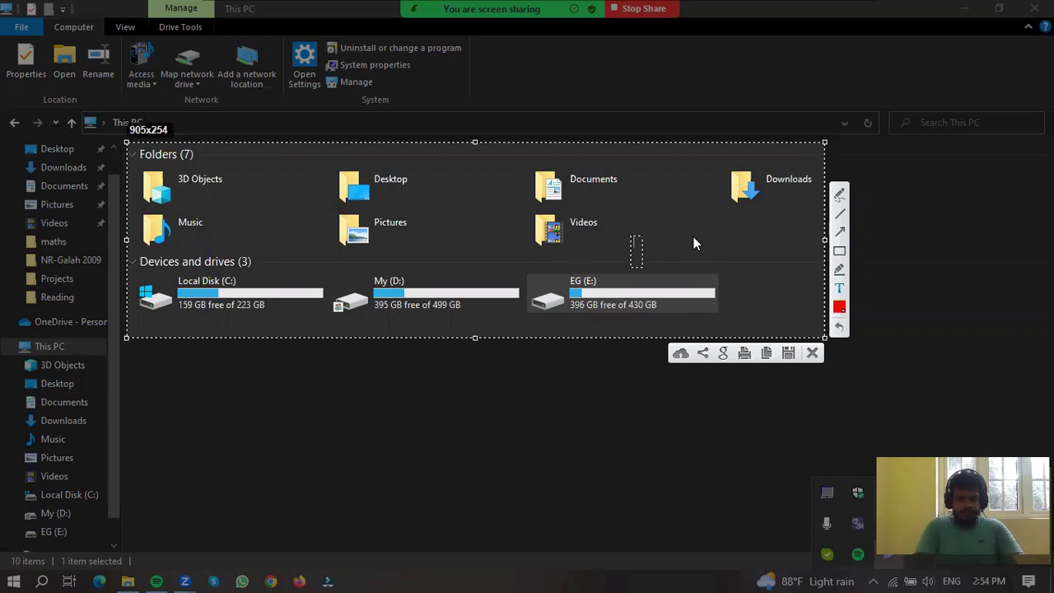
text(It'solutio)
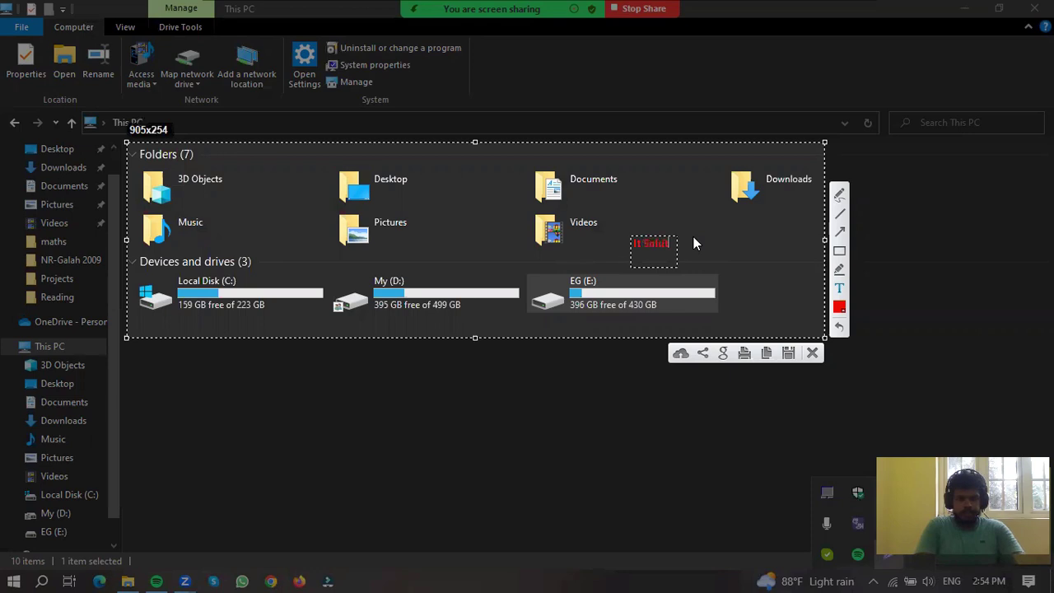
text(n)
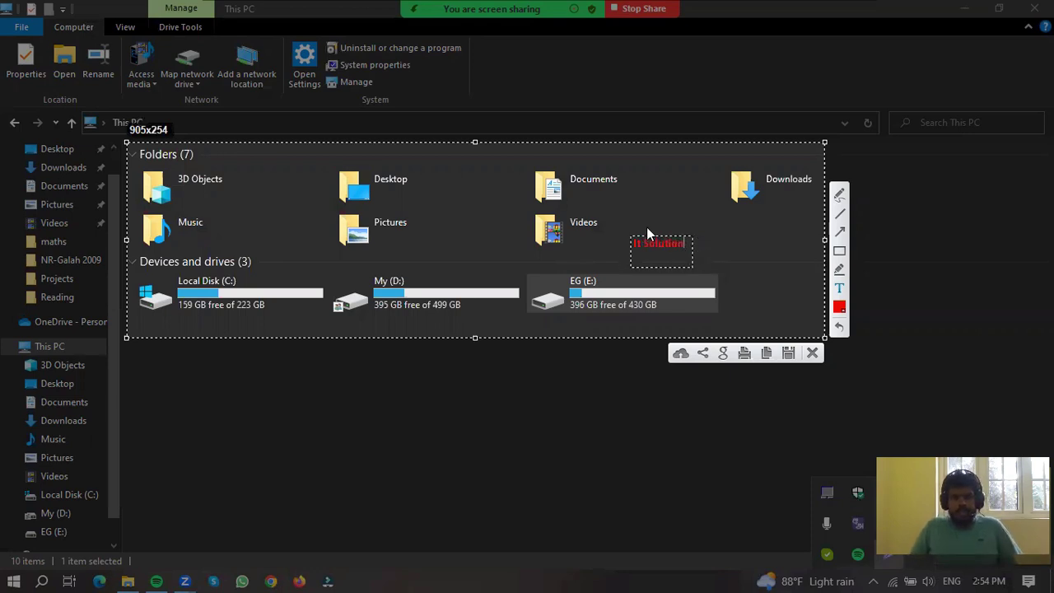
drag(717, 254, 716, 290)
click(679, 236)
click(840, 250)
mouse_move(704, 221)
mouse_down()
mouse_move(780, 269)
mouse_move(797, 266)
mouse_up()
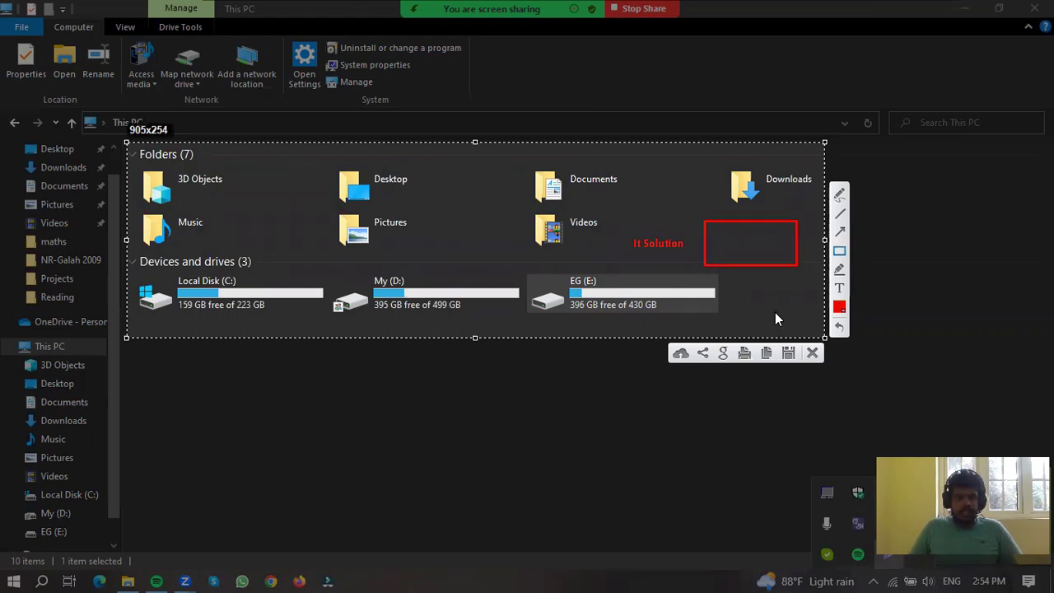
Save the annotated capture to the Desktop as Screenshot_1 in PNG format.
click(788, 354)
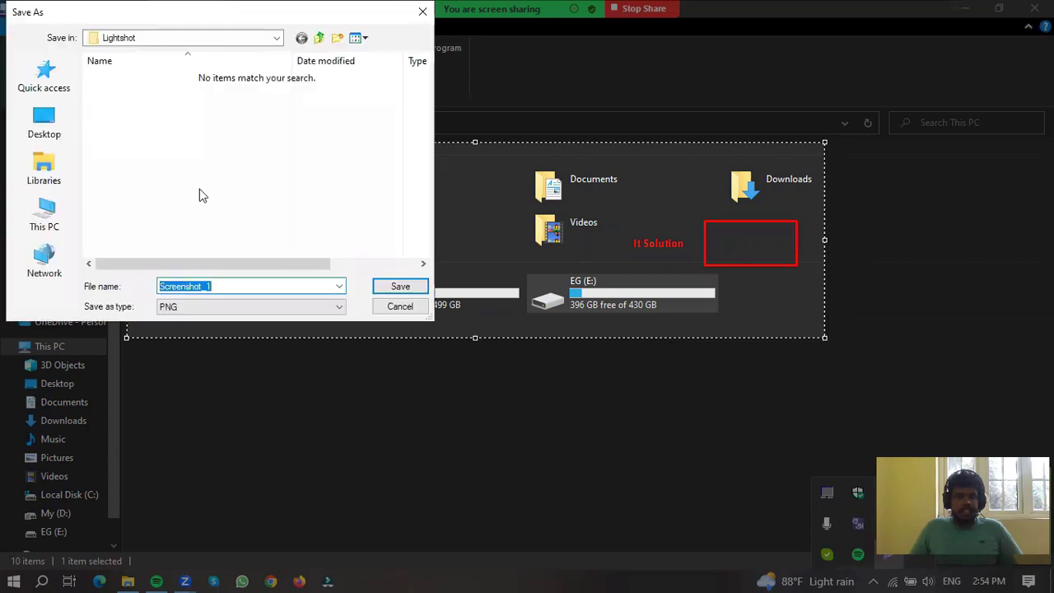
click(41, 127)
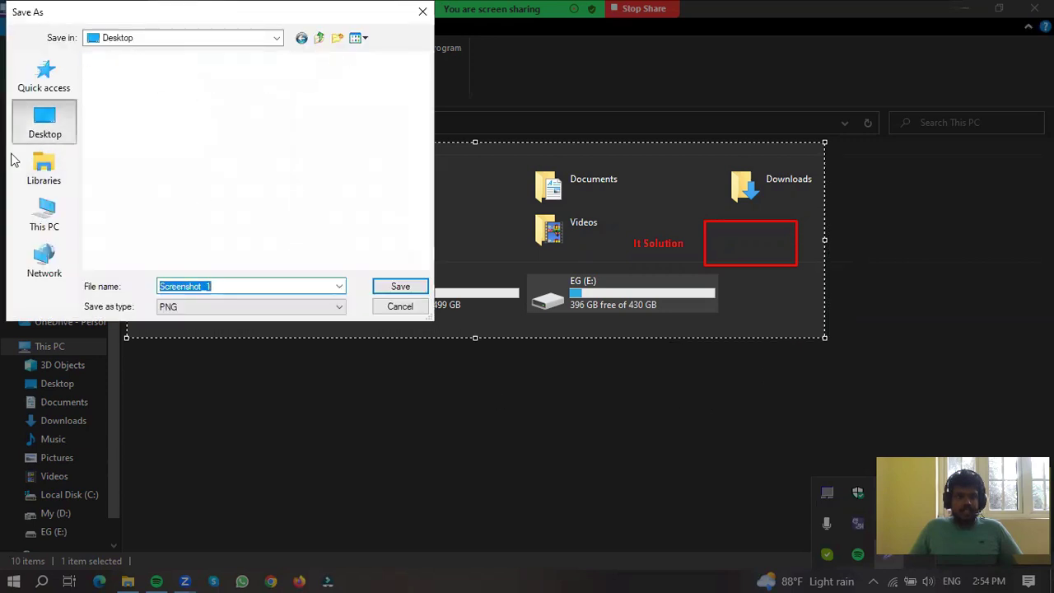
click(401, 287)
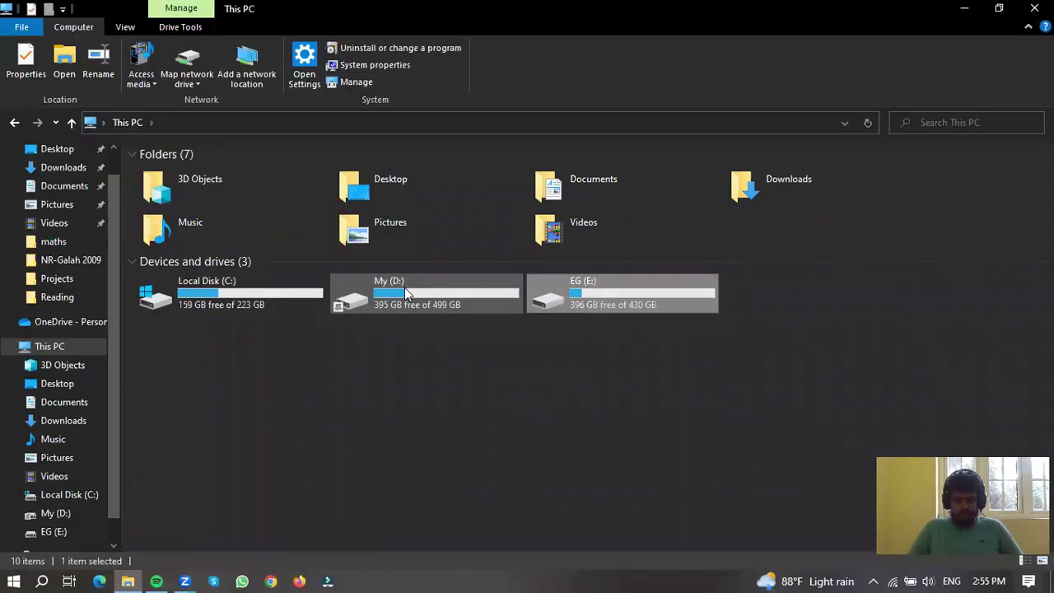
Minimize File Explorer and open Screenshot_1 from the desktop to examine the saved capture.
click(964, 10)
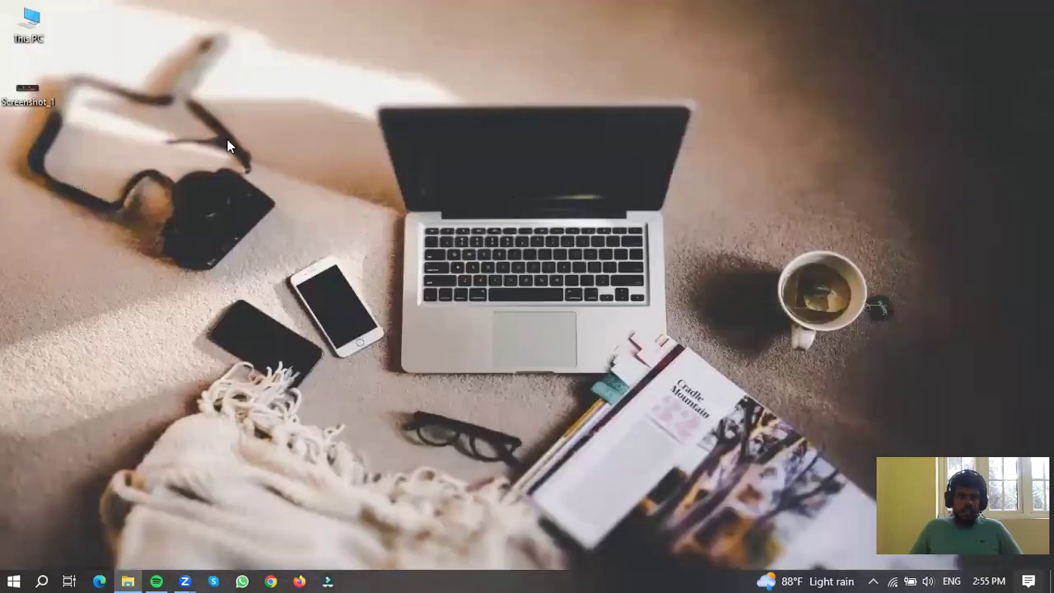
double_click(34, 99)
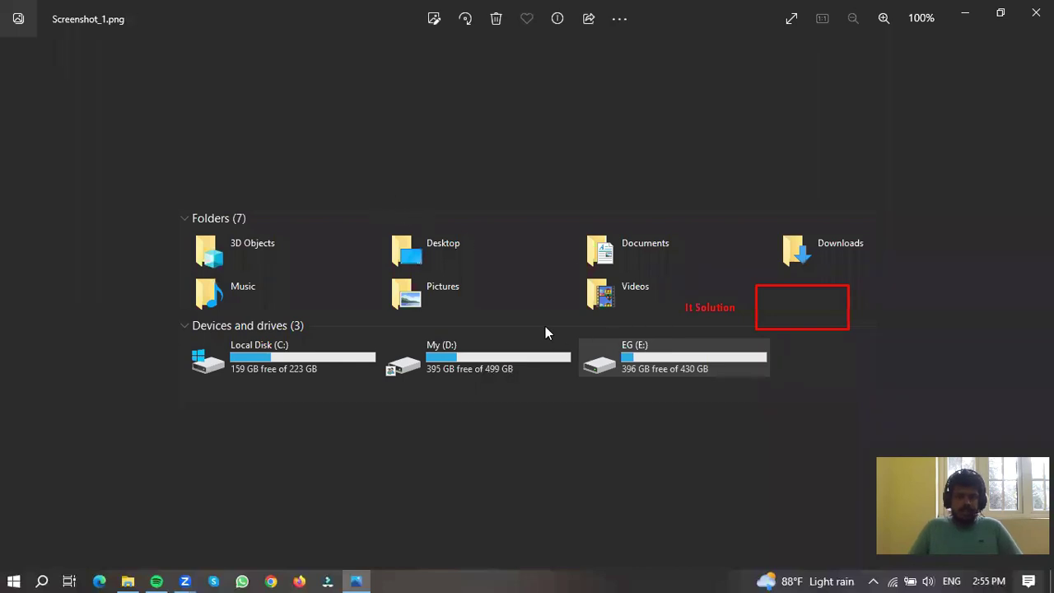
scroll(547, 328, up, 3)
scroll(713, 310, down, 2)
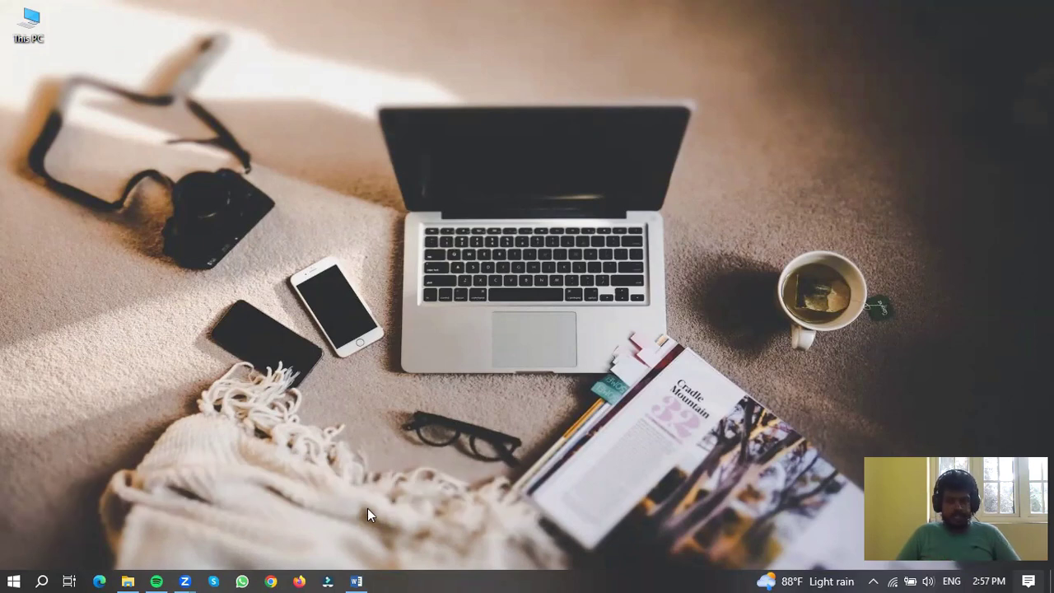
Switch to the blank Word document and resize its window narrower and taller by hand before maximizing it again.
click(356, 581)
click(1000, 12)
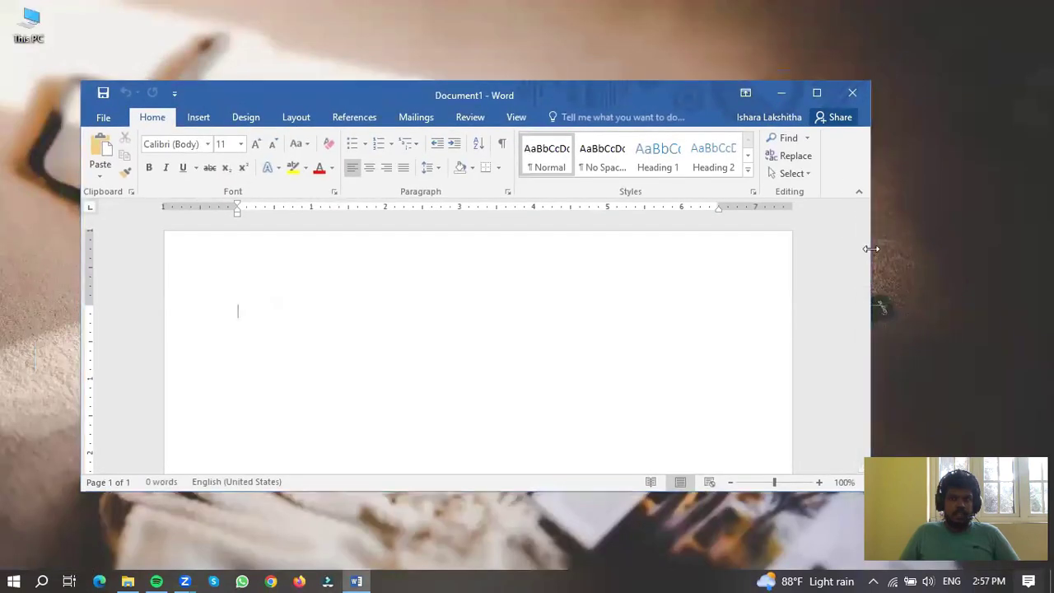
drag(871, 248, 632, 249)
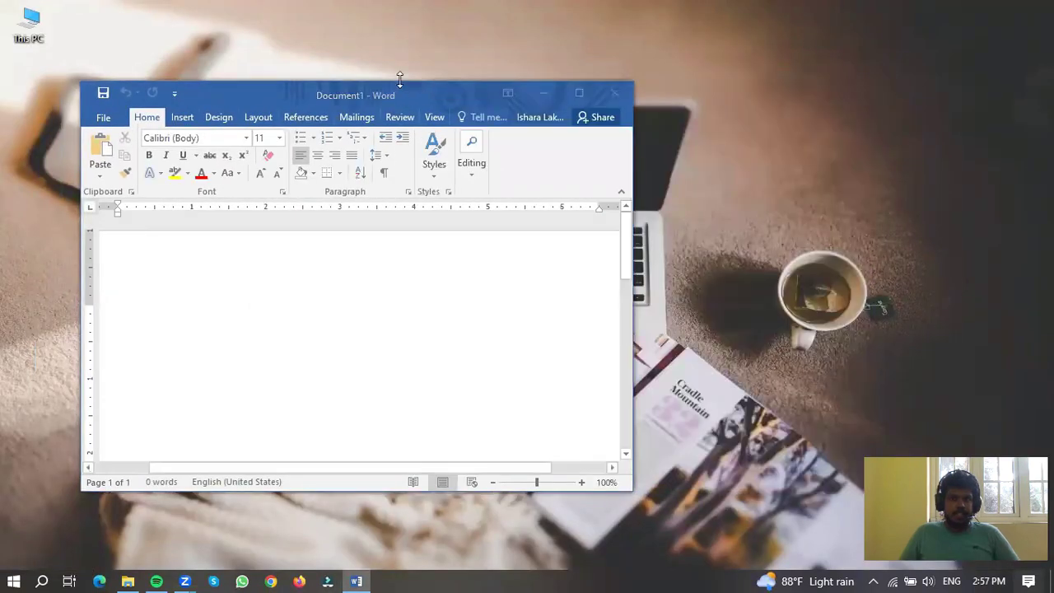
drag(400, 78, 400, 42)
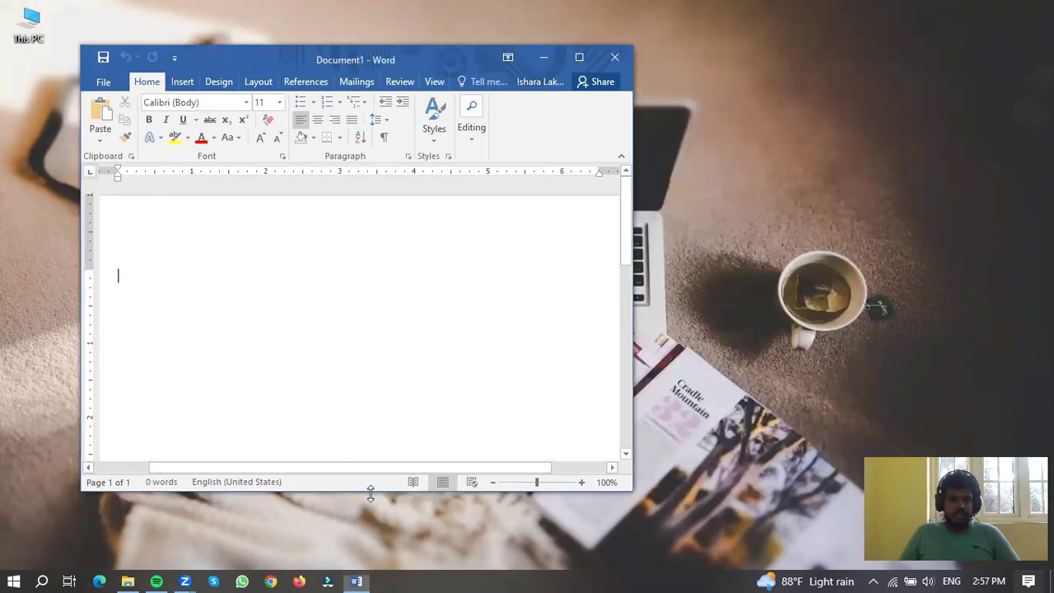
drag(370, 492, 372, 546)
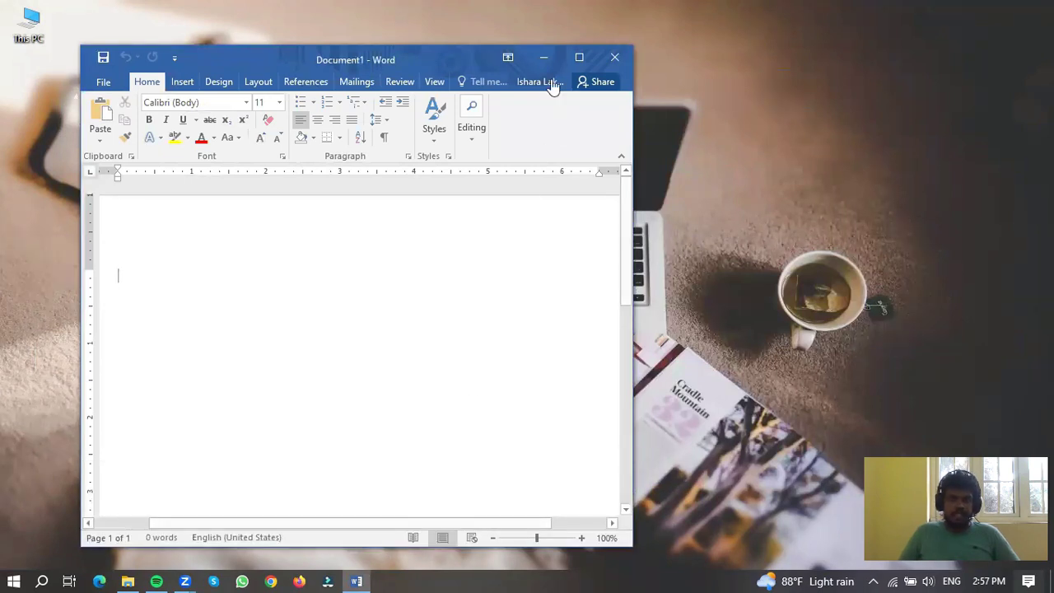
click(578, 57)
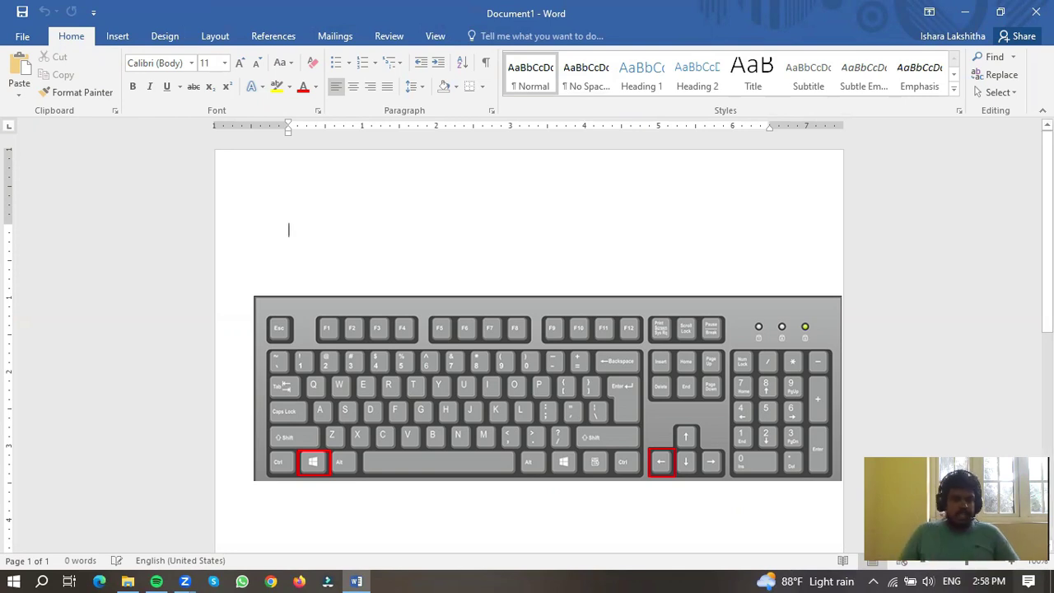
Snap Word to the left half of the screen and, with Spotify closed from the suggestions, fill the other half with This PC.
key(super)
key(super)
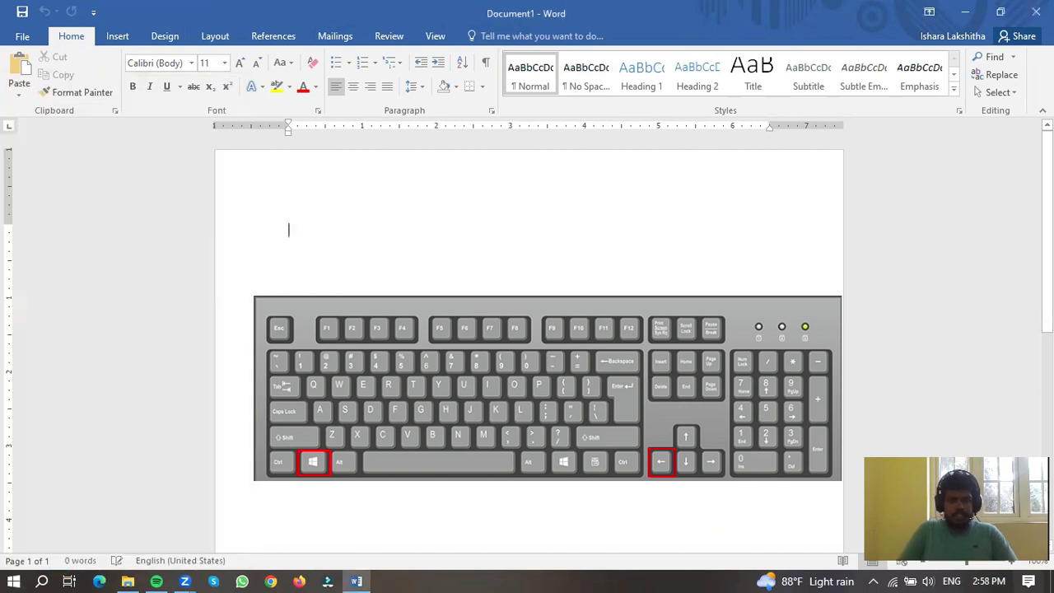
key(super+Left)
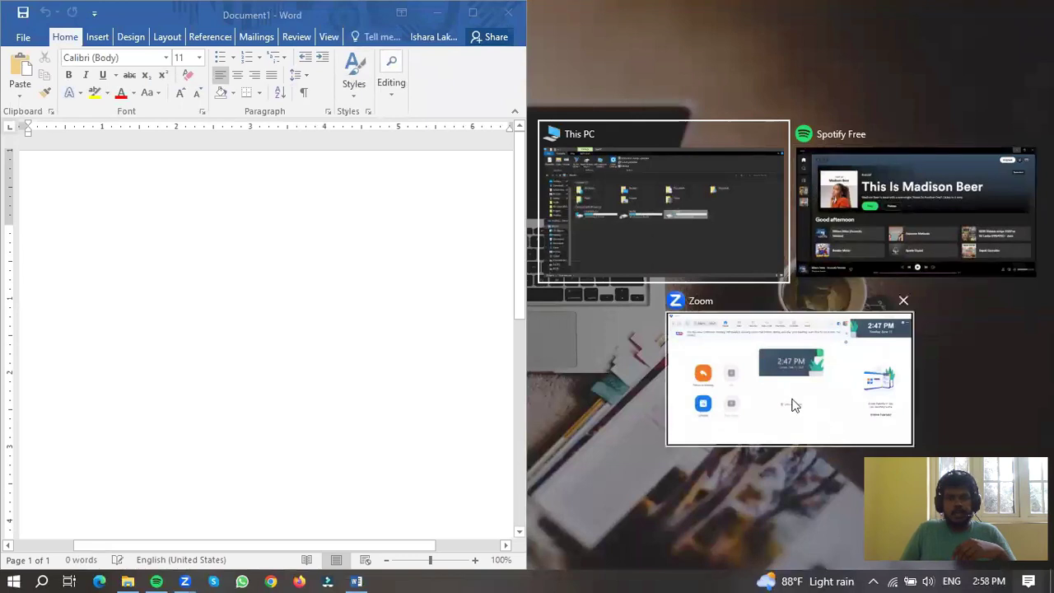
click(777, 354)
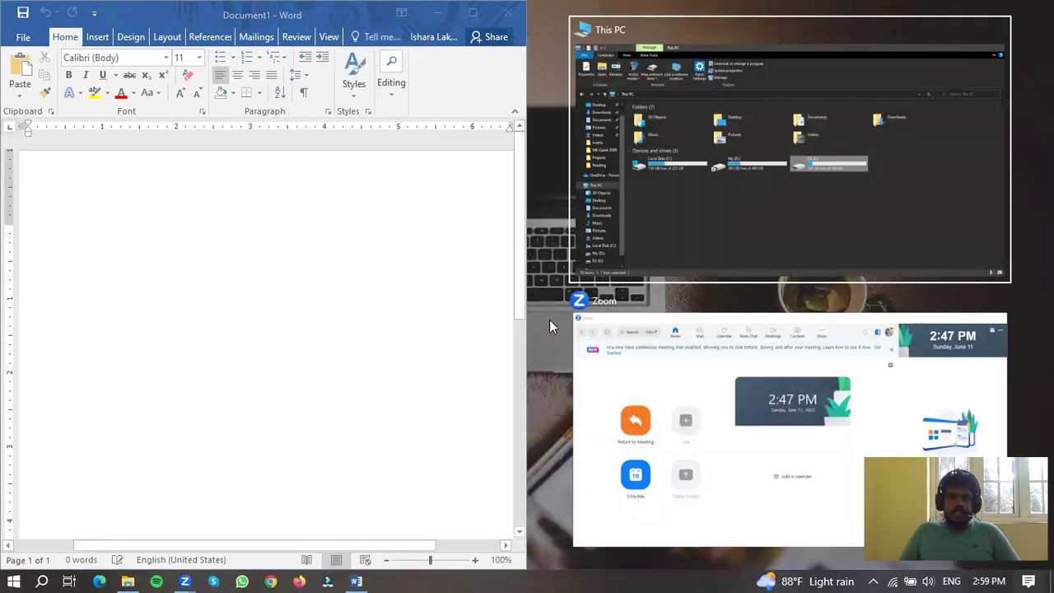
click(712, 231)
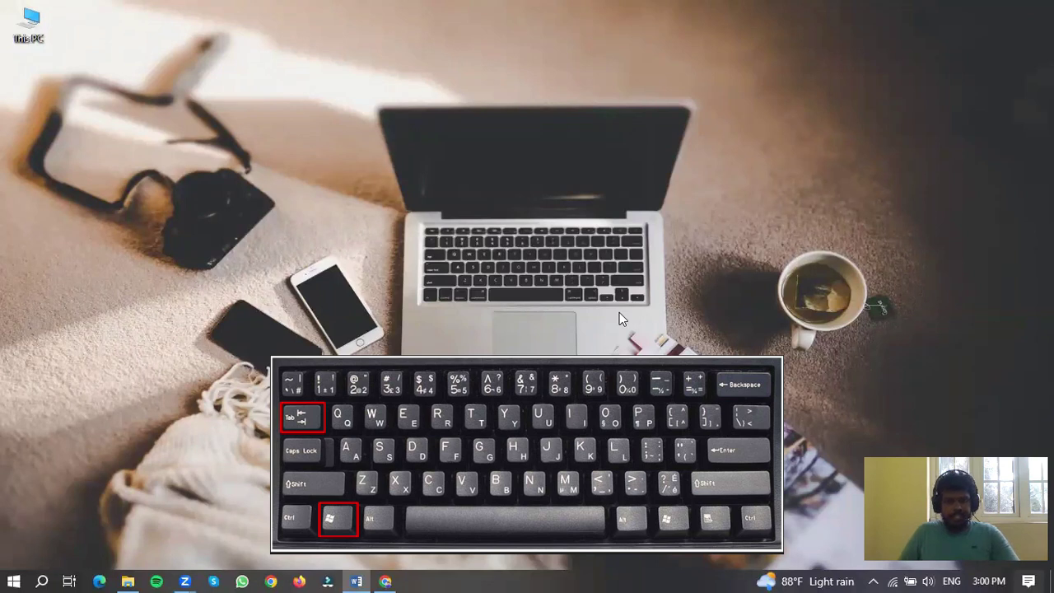
Cycle through the open Word, Chrome, This PC and Zoom windows in the task switcher.
key(alt+Tab)
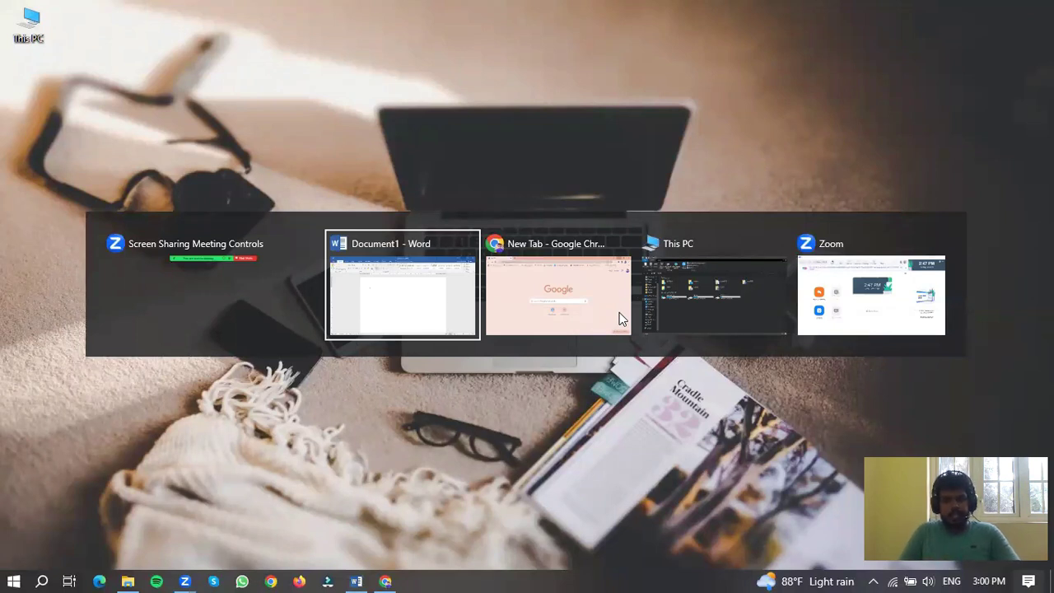
key(Tab)
key(Tab)
key(Tab)
key(Tab)
key(Tab)
key(Tab)
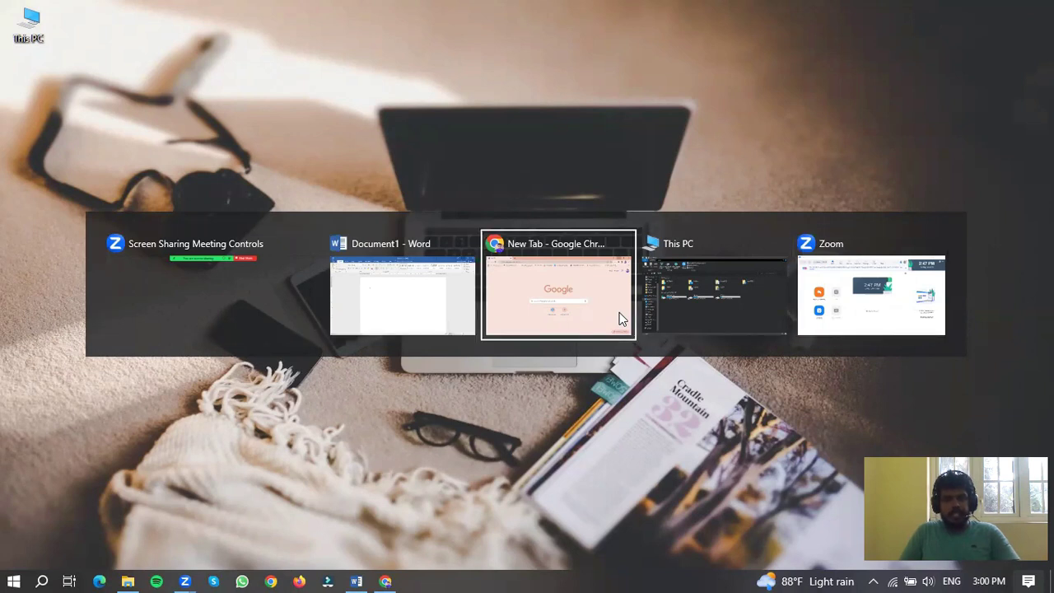
key(Tab)
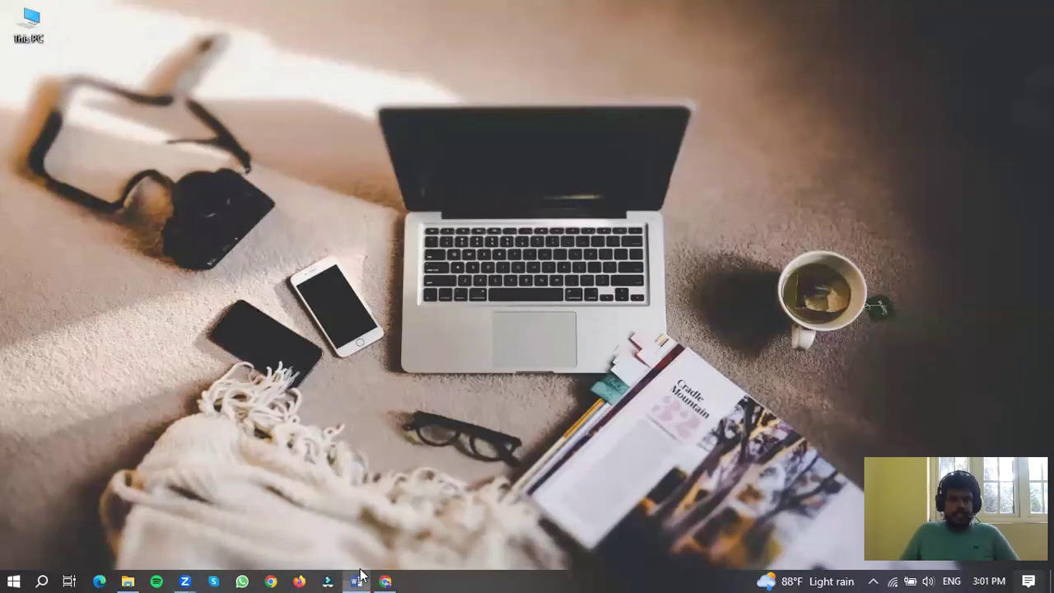
Bring up the blank Word document and select all of its content.
click(359, 577)
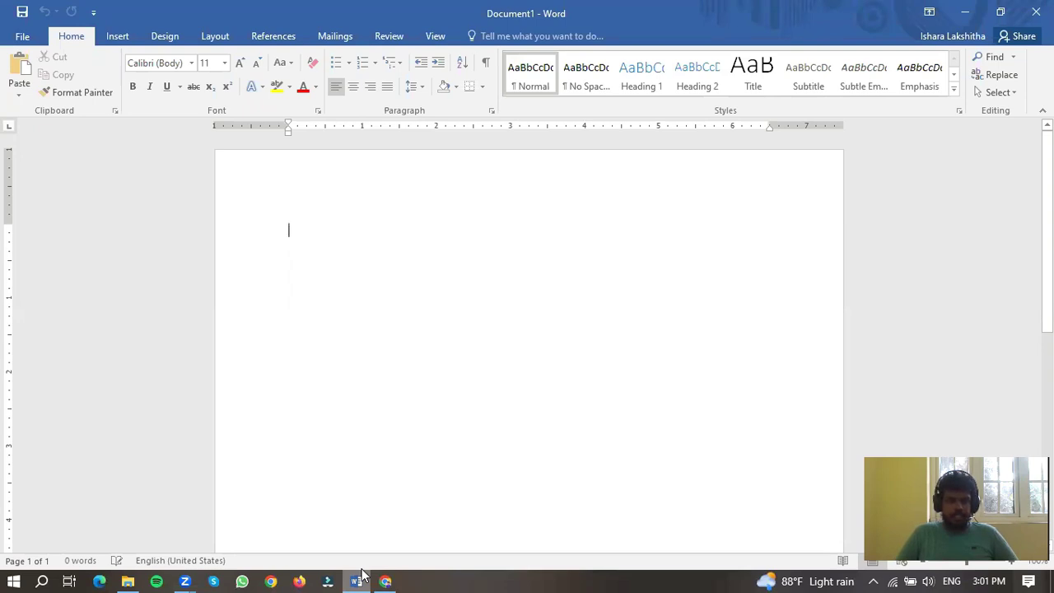
key(ctrl+a)
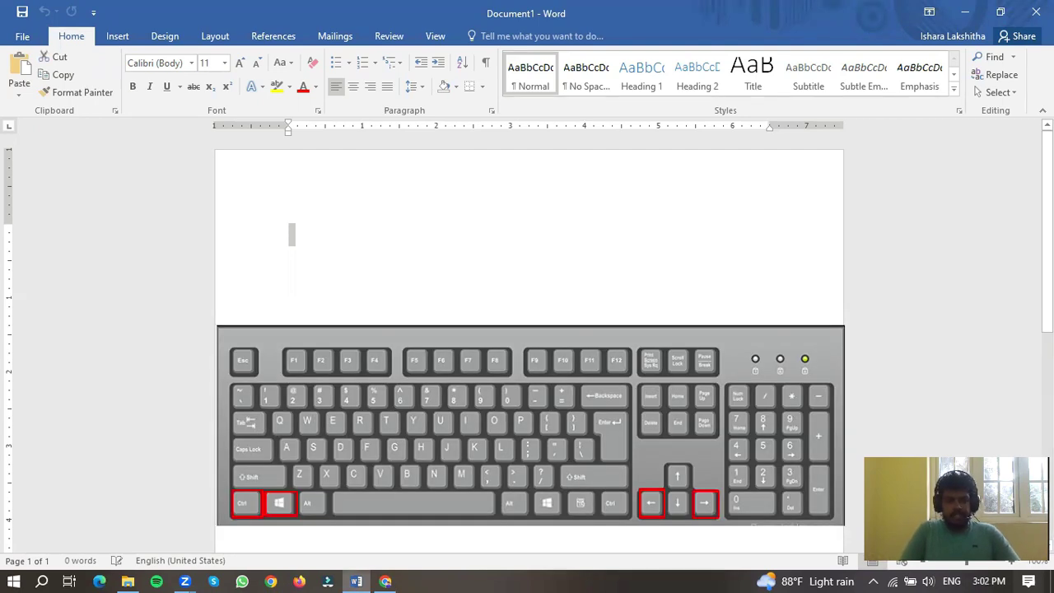
Open File Explorer on the next virtual desktop, and create another virtual desktop before returning to the one holding the Word document.
key(ctrl+super+Right)
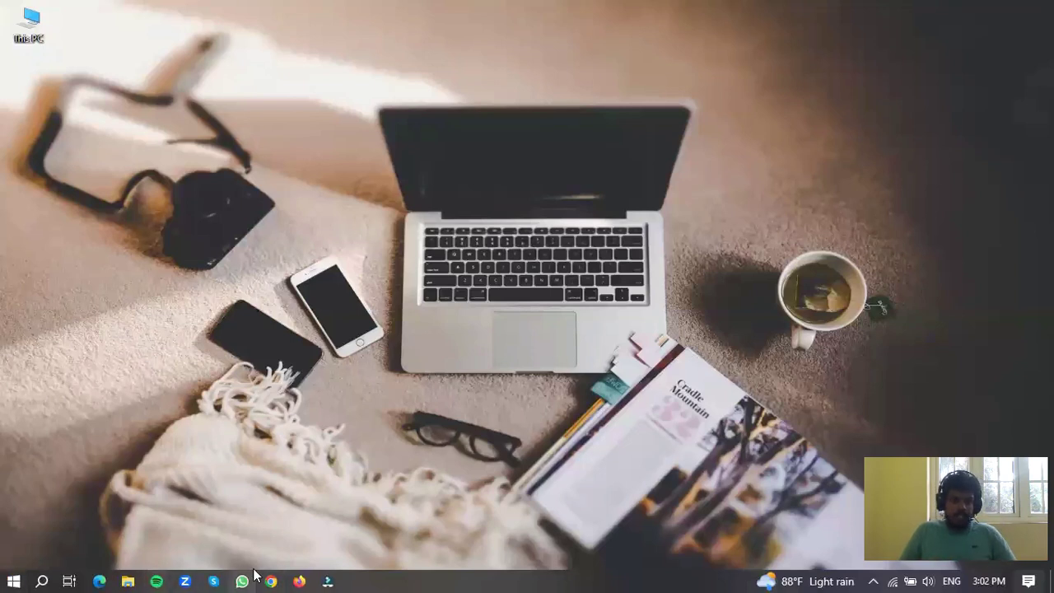
click(128, 578)
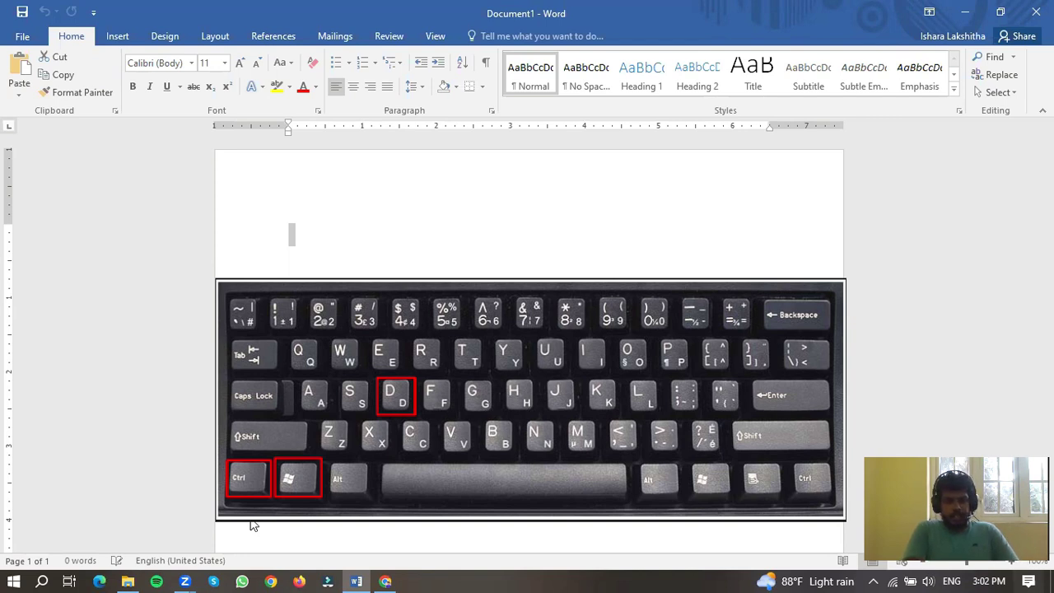
key(ctrl+super+d)
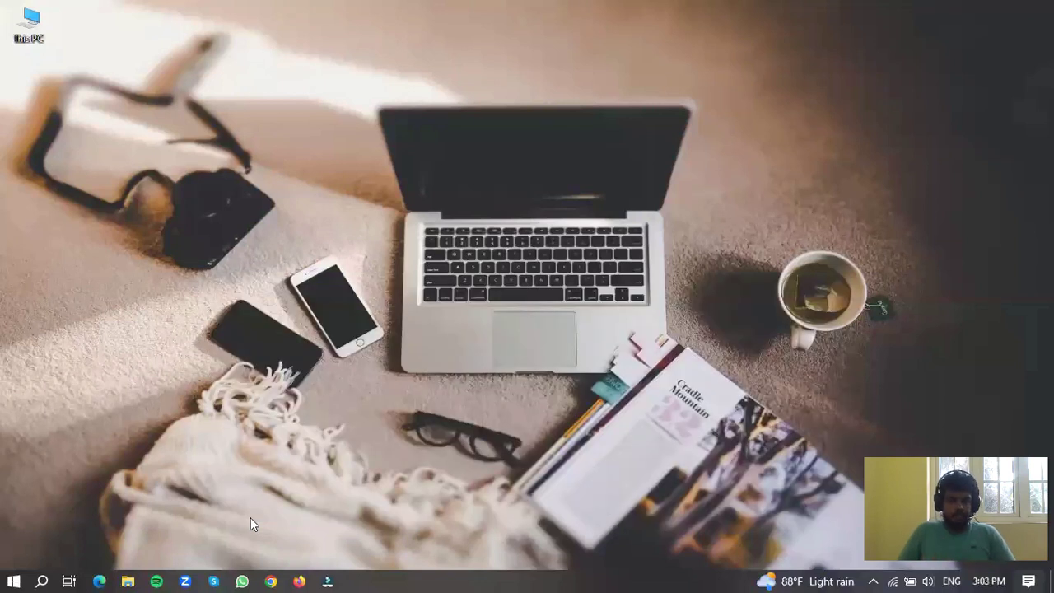
key(ctrl+super+Left)
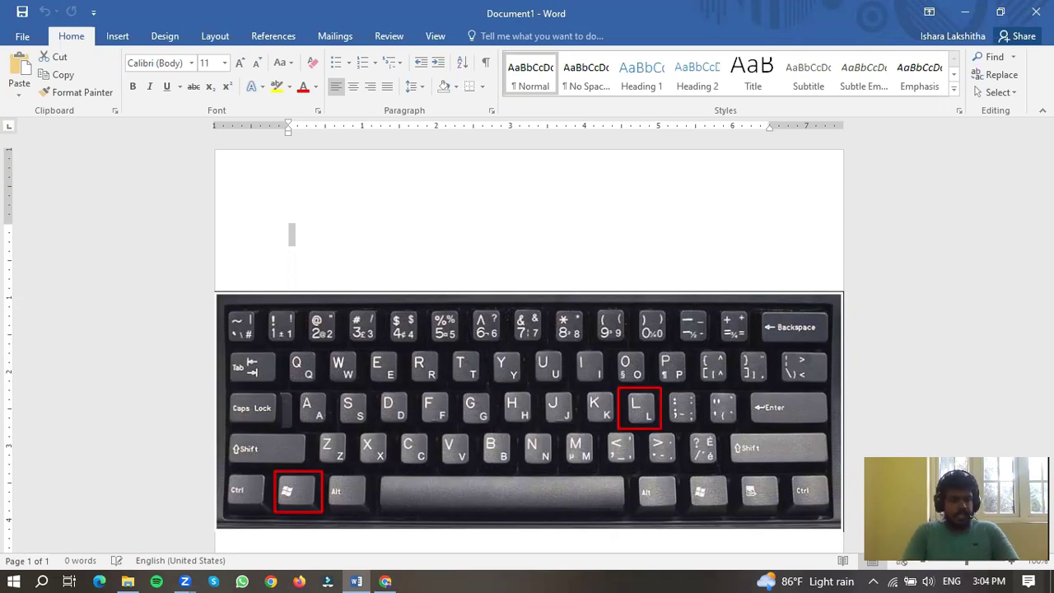
Lock the computer and sign back in to return to the blank Word document.
key(super+l)
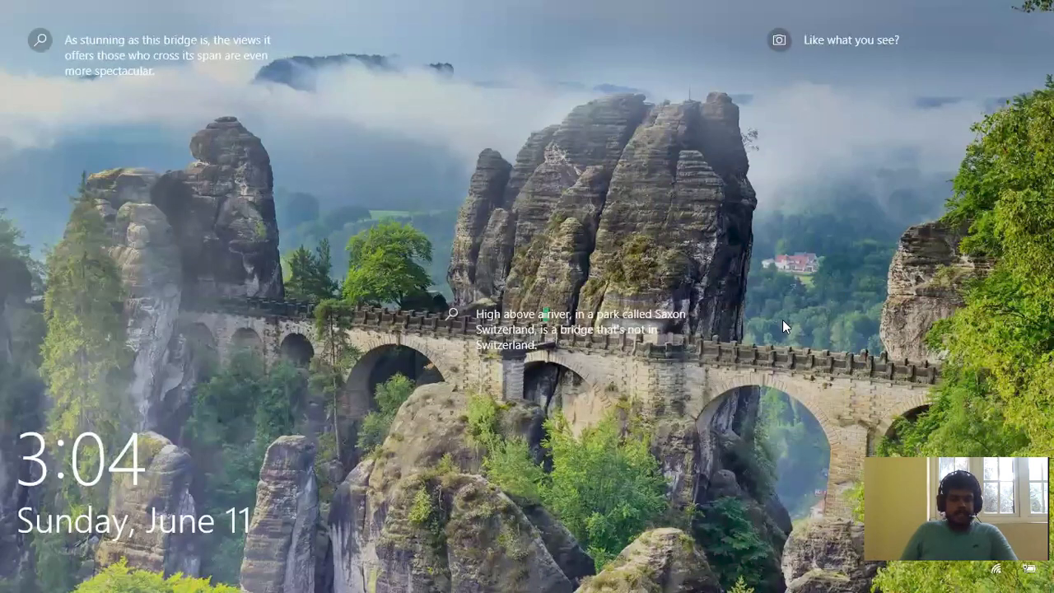
key(Return)
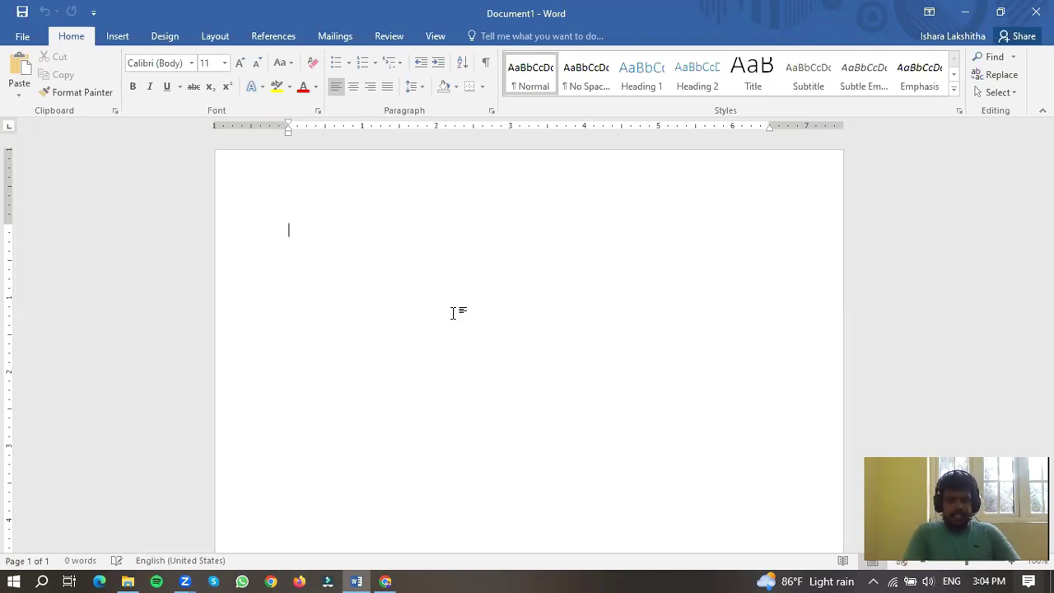
Hide all open windows to show the desktop, bring Word and This PC back up, and show the desktop again.
key(super+d)
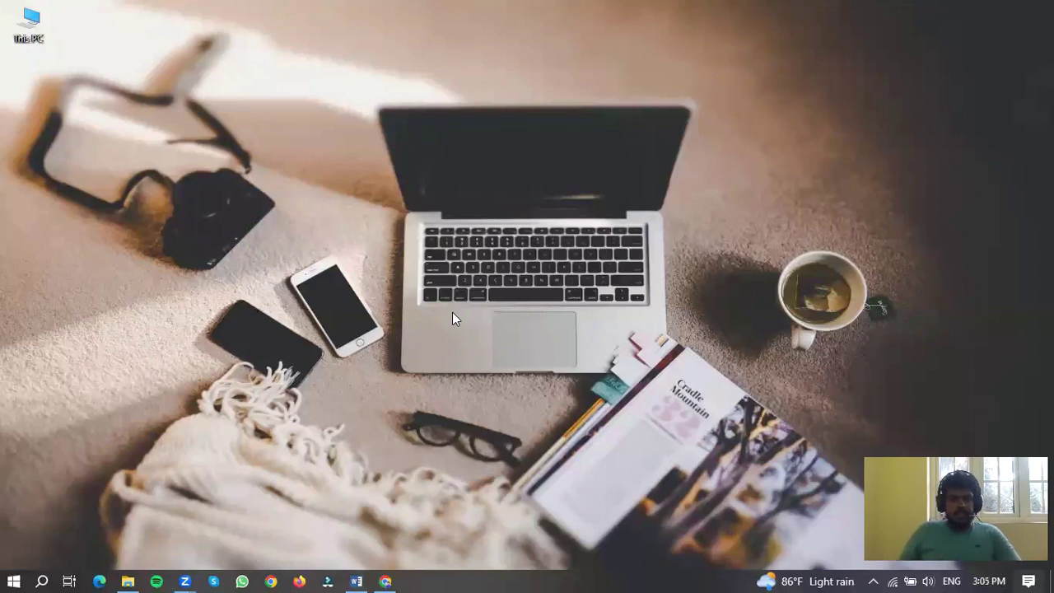
click(386, 580)
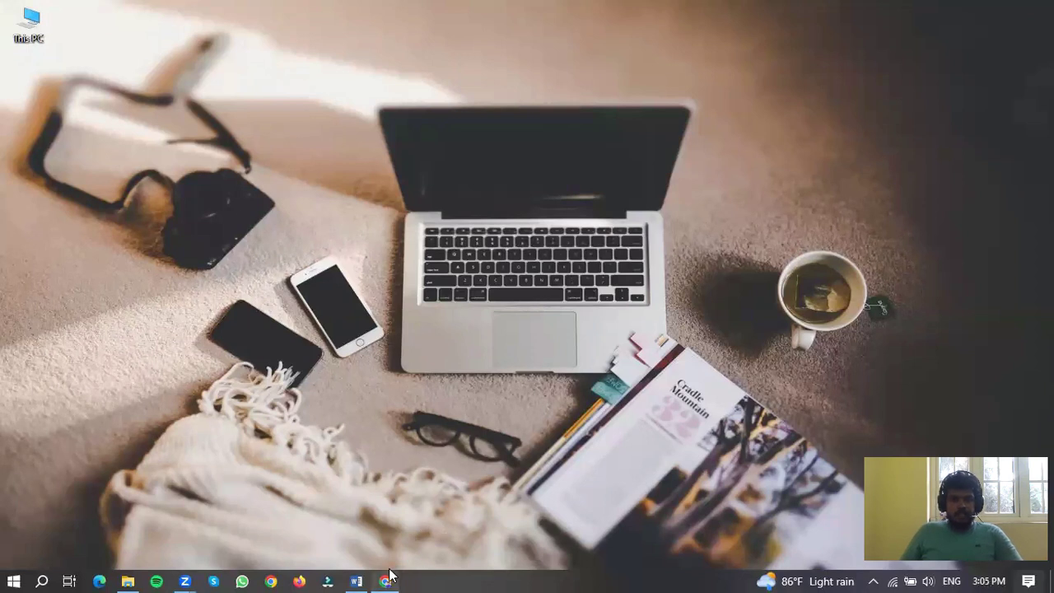
click(358, 577)
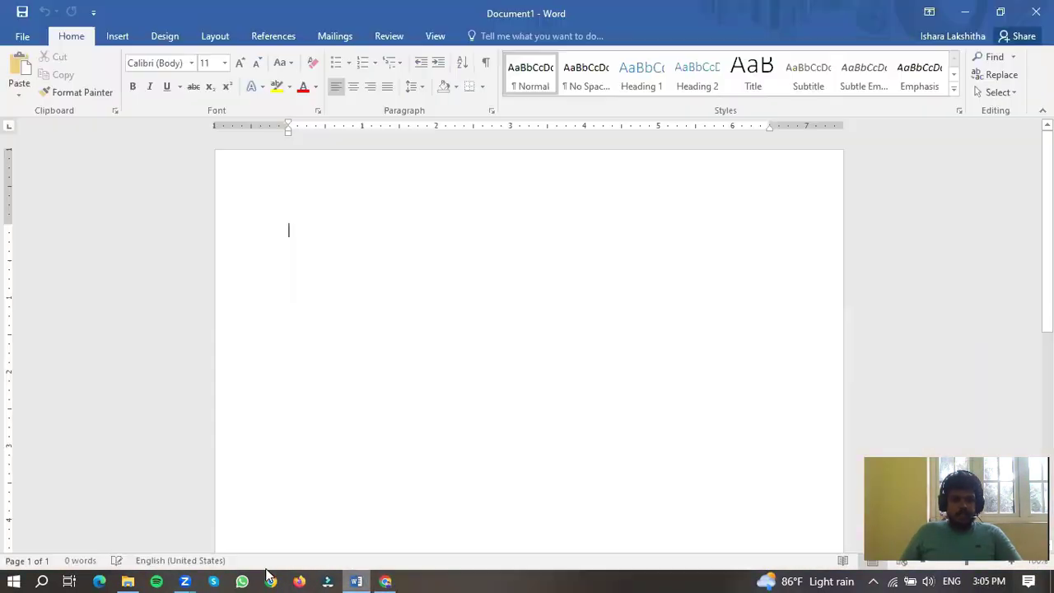
click(127, 580)
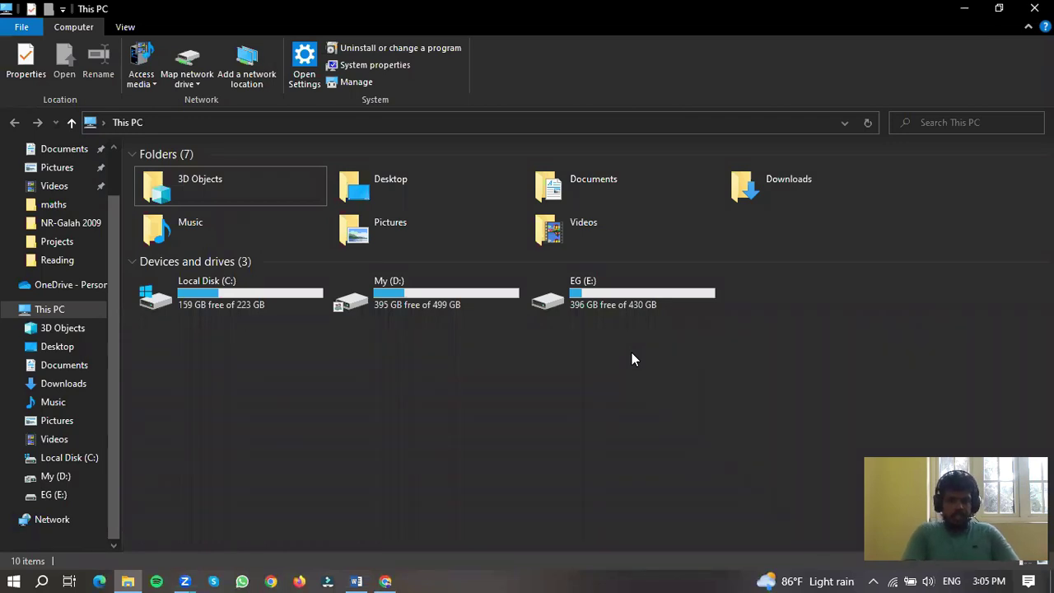
key(super+d)
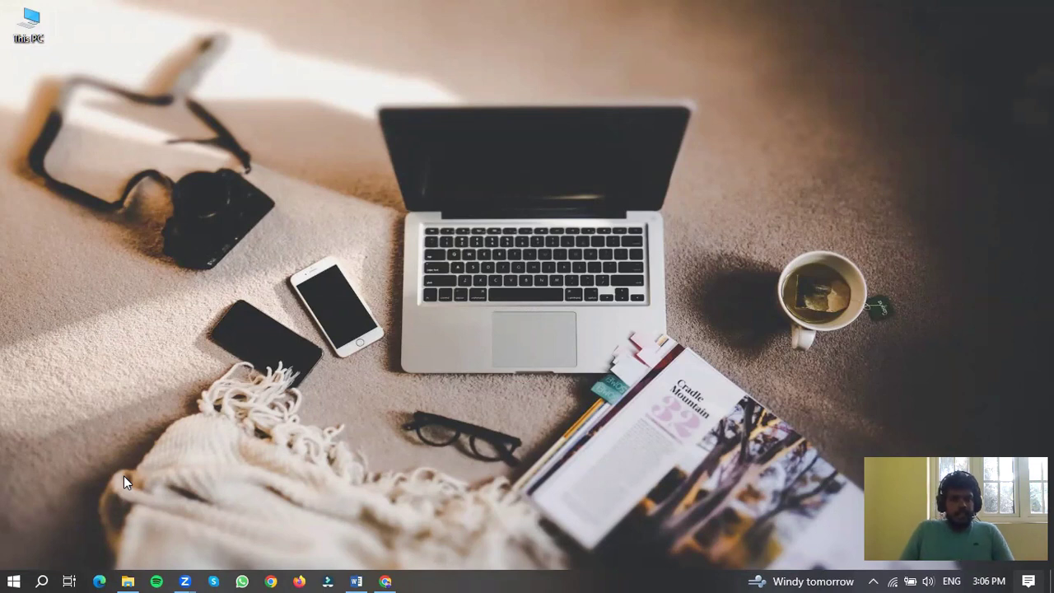
Search Windows for "word", open the file location of the Word 2016 app, and maximize the Programs folder window.
click(42, 581)
right_click(158, 287)
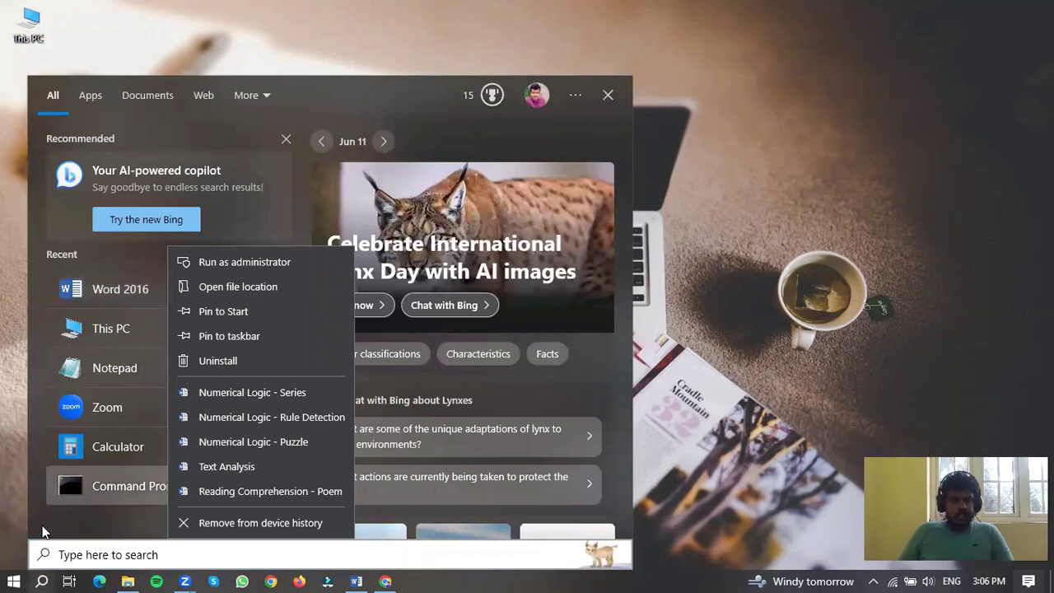
click(97, 556)
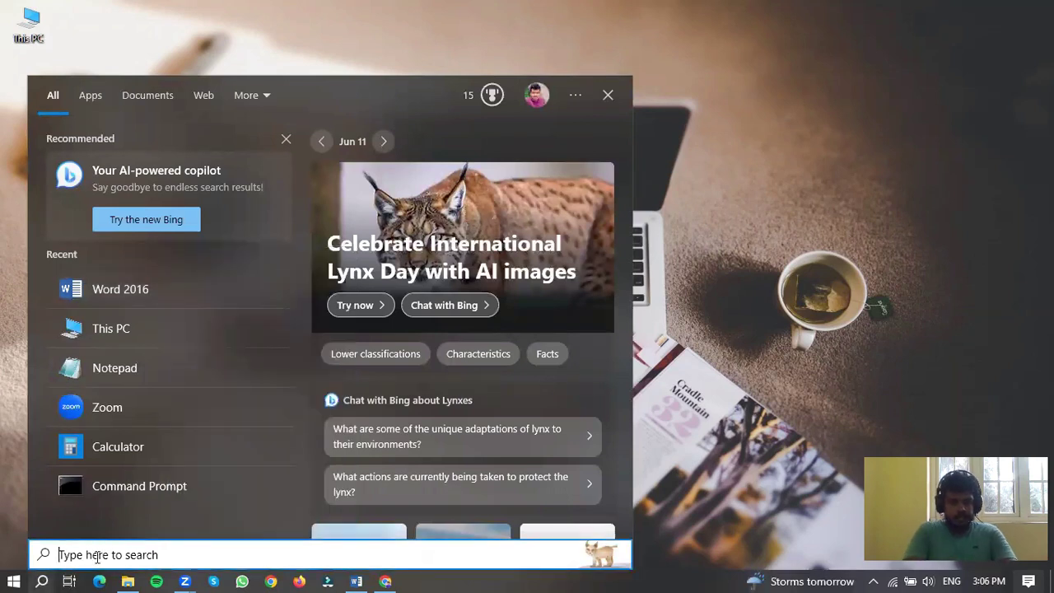
text(word)
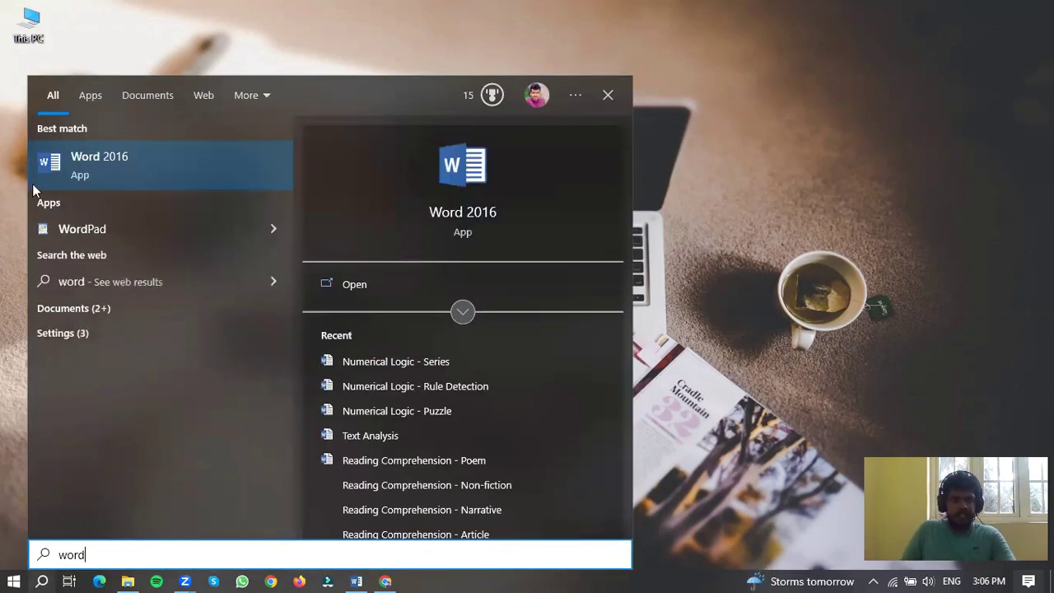
right_click(143, 160)
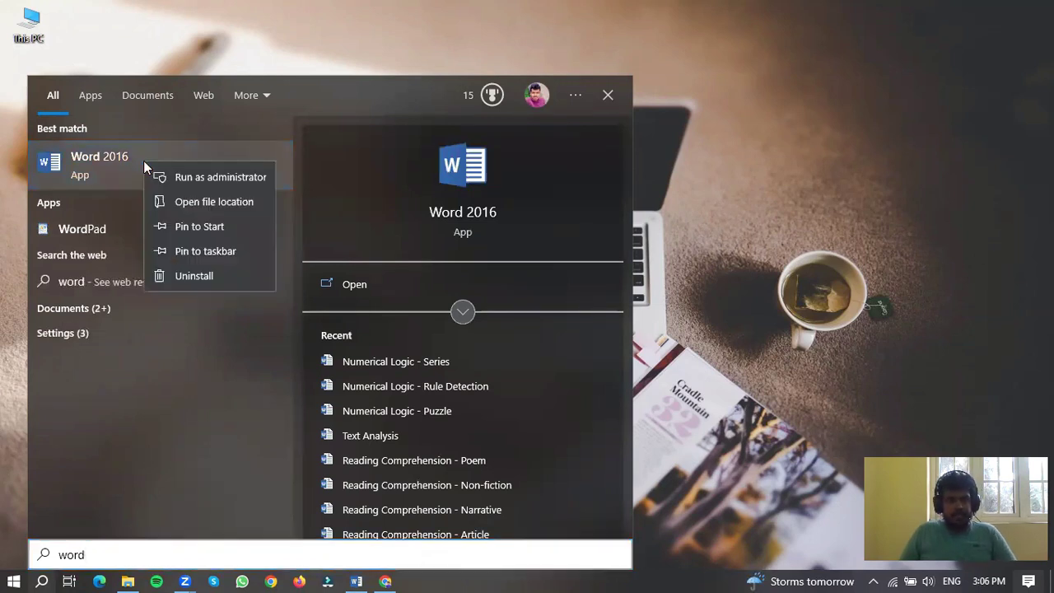
click(198, 204)
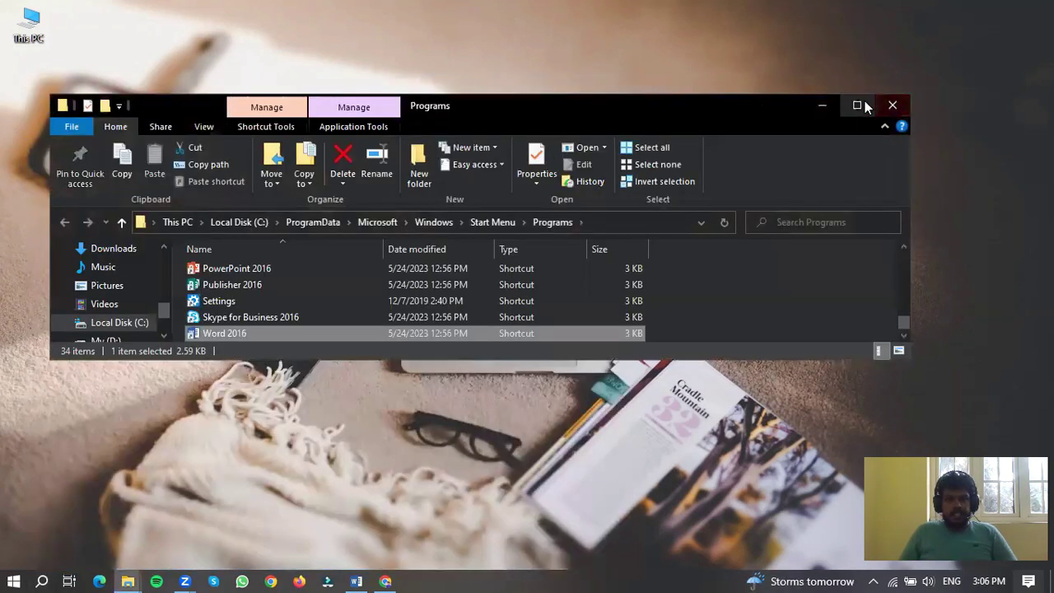
click(855, 105)
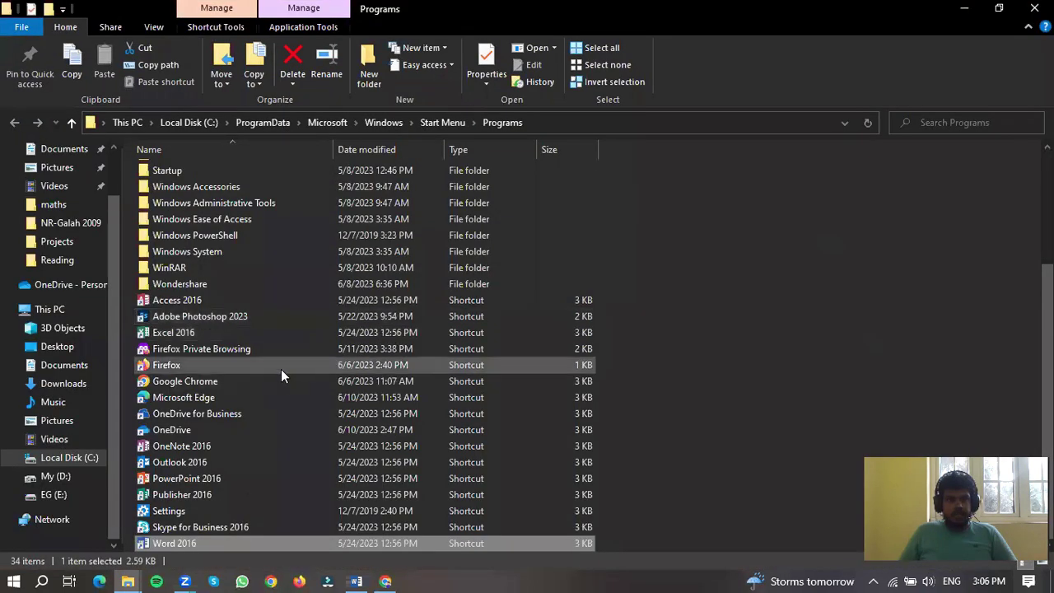
Assign Ctrl + Alt + W as the Word 2016 shortcut's key in its properties, granting administrator permission, and minimize the Programs folder.
right_click(171, 543)
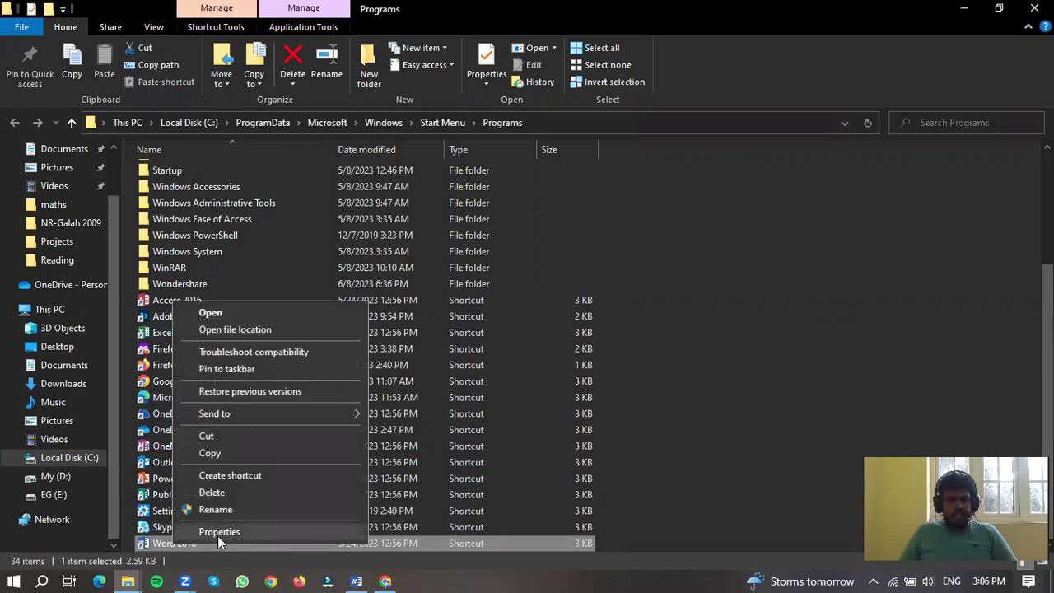
click(219, 532)
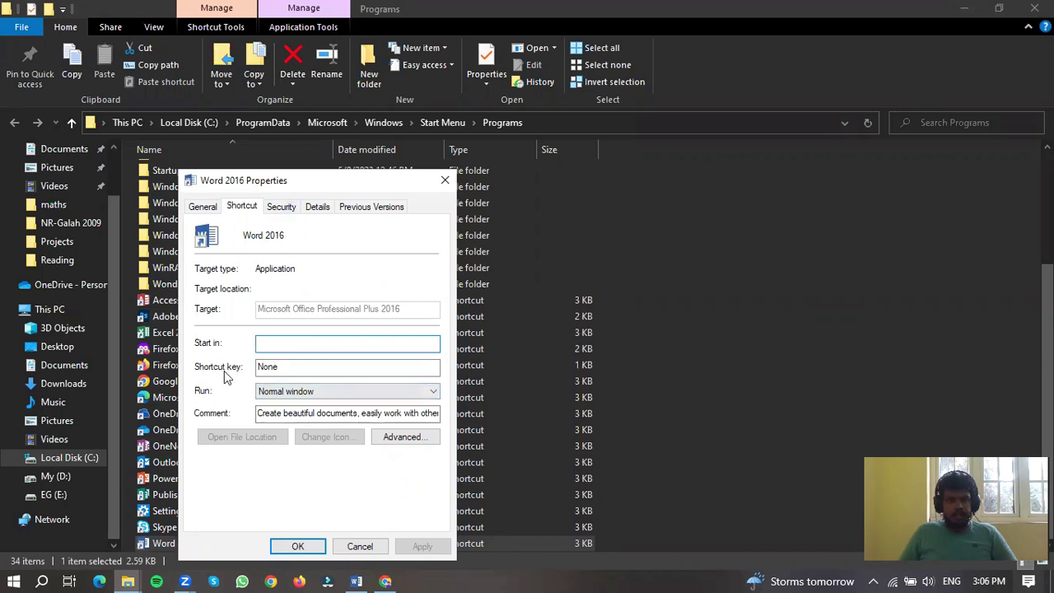
click(293, 367)
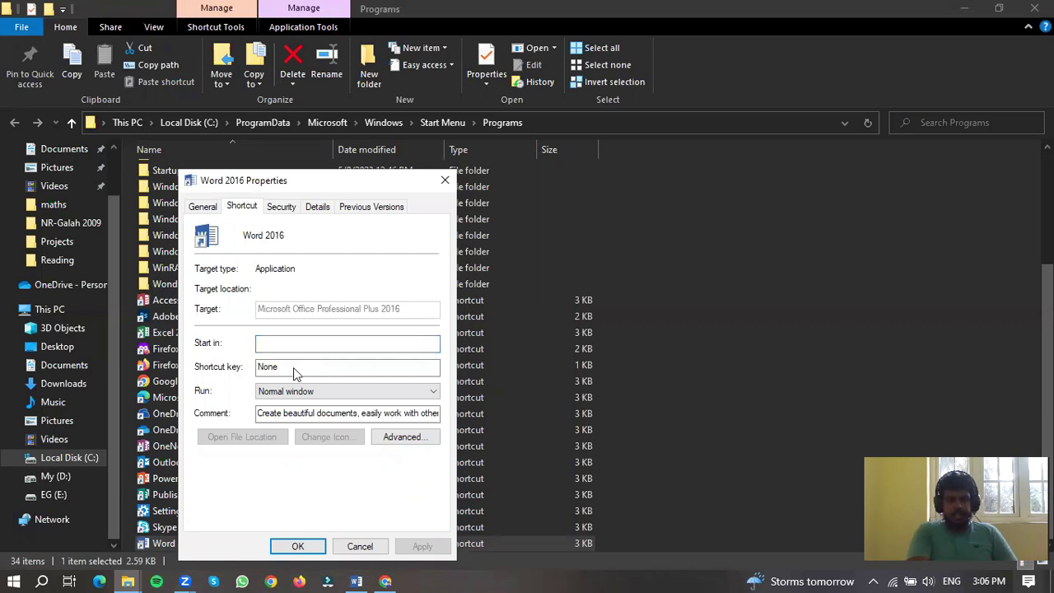
key(ctrl+alt+w)
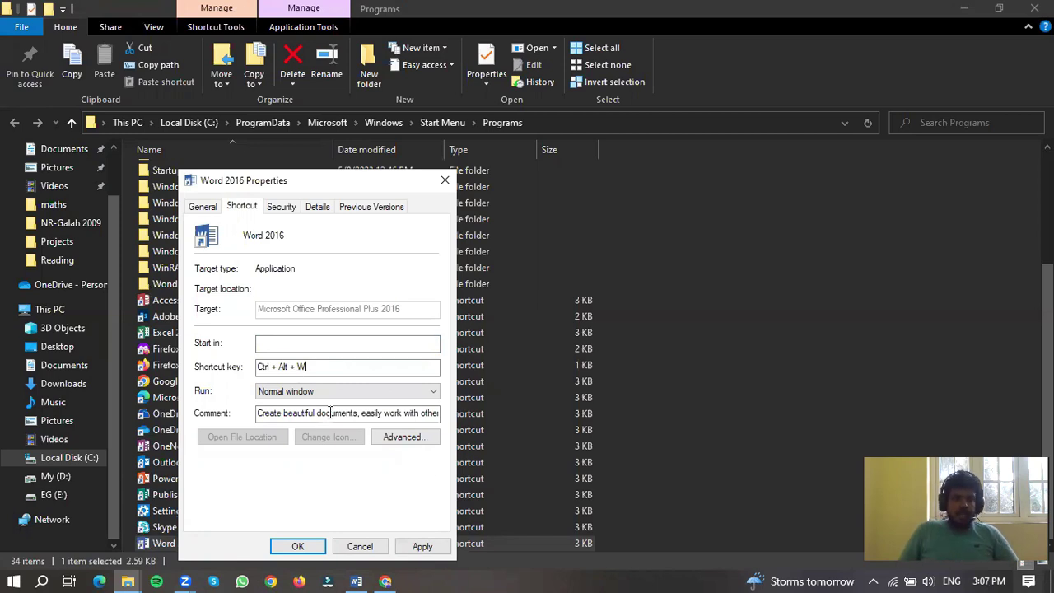
click(421, 546)
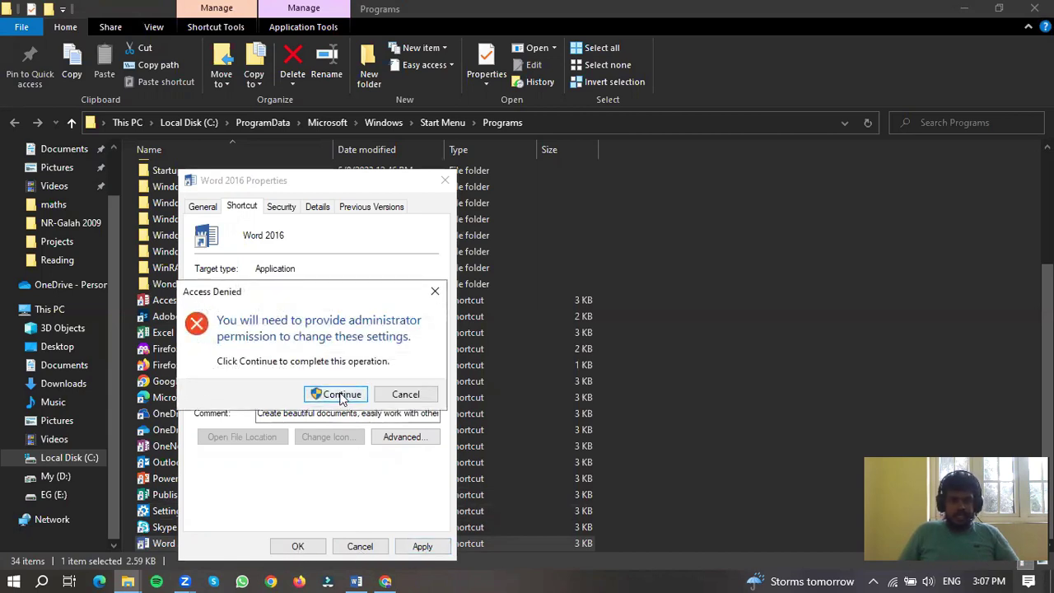
click(339, 396)
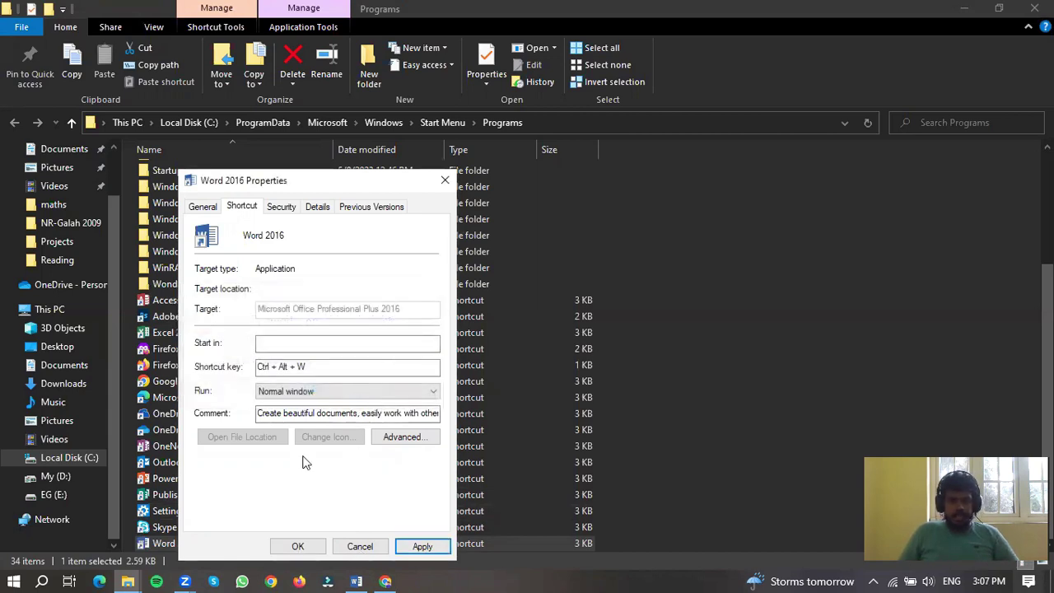
click(297, 546)
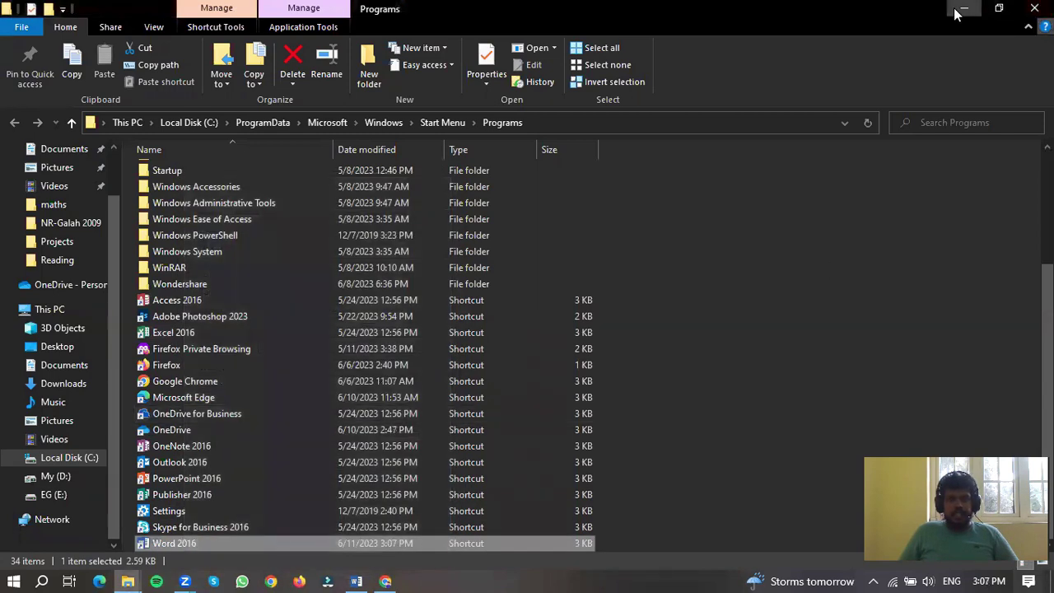
click(963, 10)
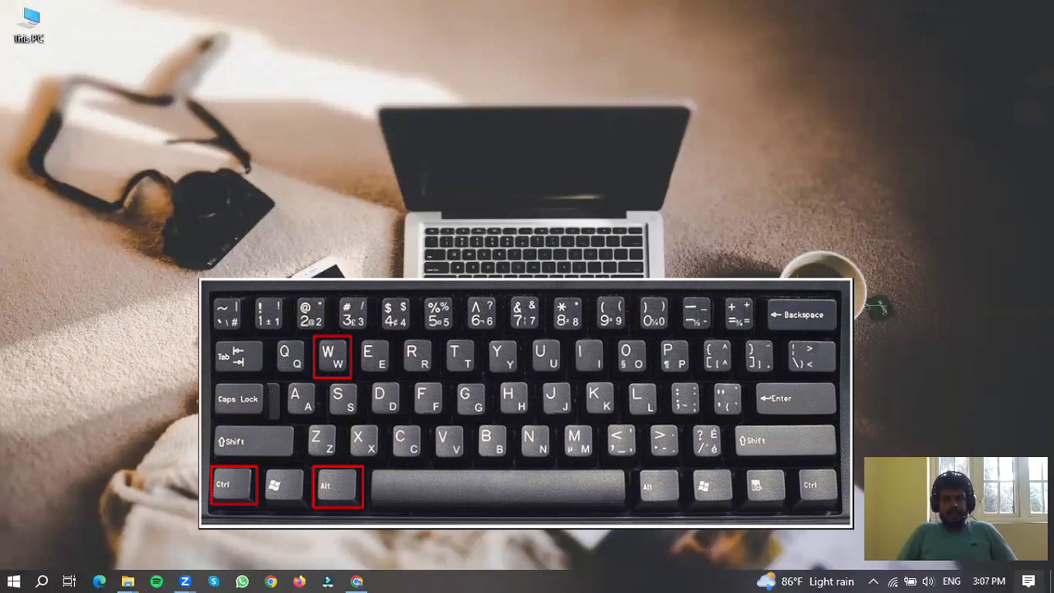
Launch Word with its newly assigned shortcut key, create a blank document, and minimize the window.
key(ctrl+alt+w)
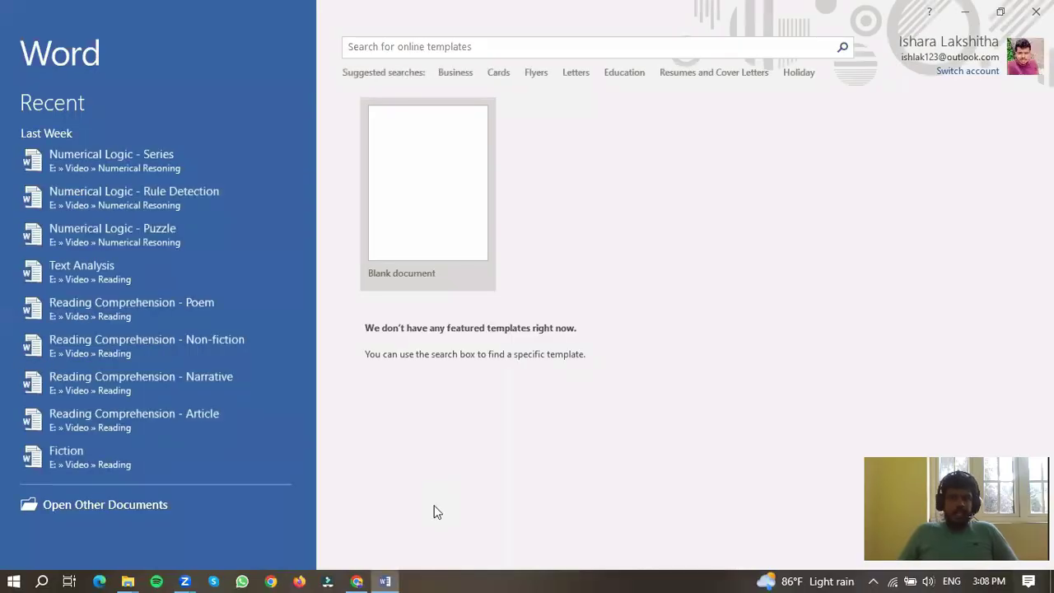
click(450, 215)
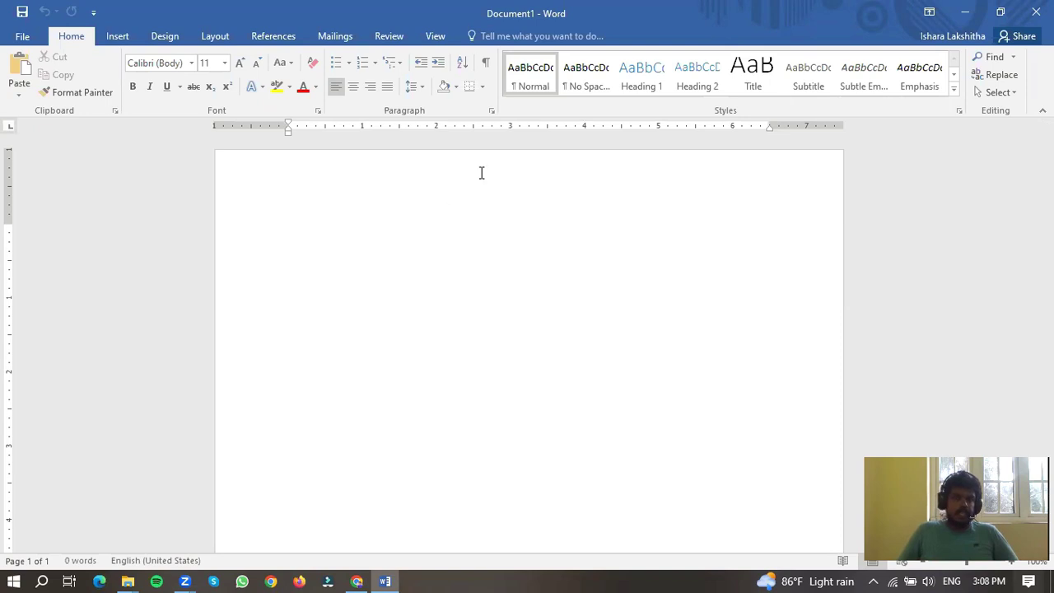
click(963, 11)
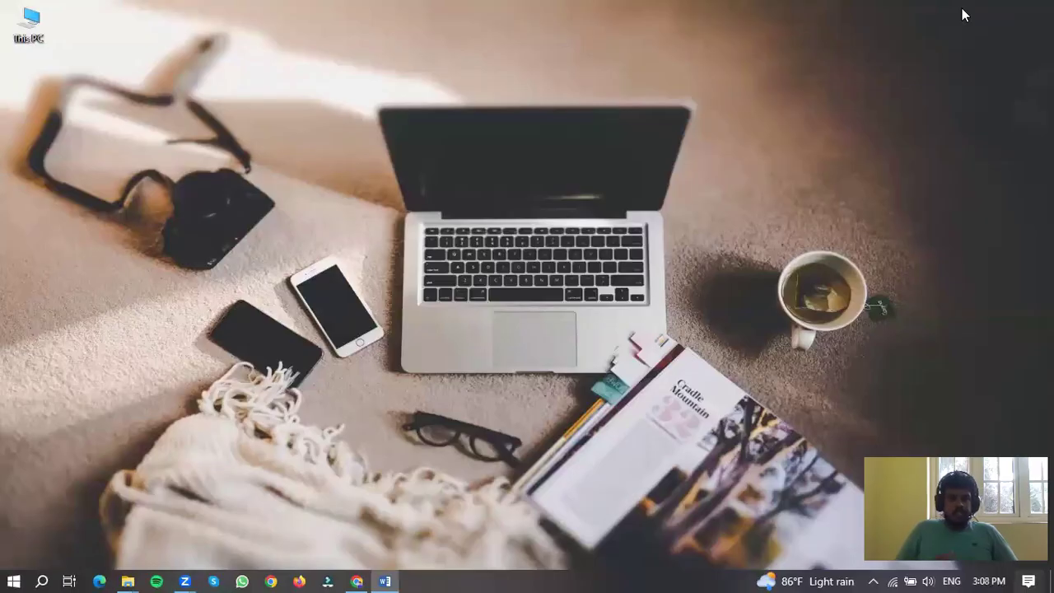